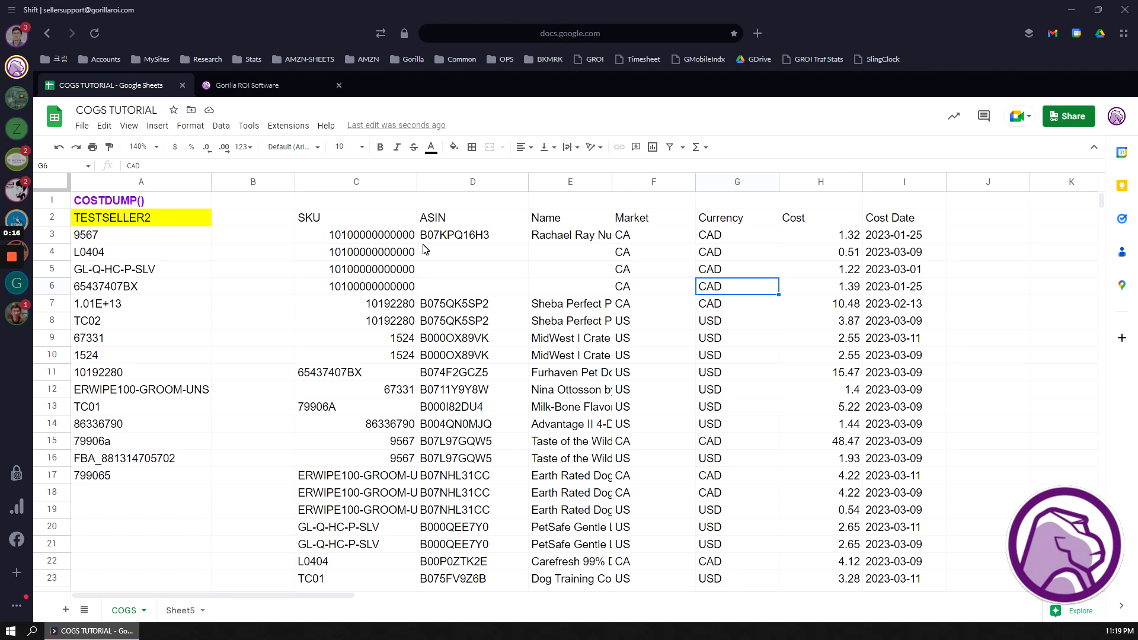
Step: Inspect the GORILLA_COSTDUMP formula in cell C2 and its argument help, leaving the formula unchanged
{"action": "left_click", "coordinate": [371, 222]}
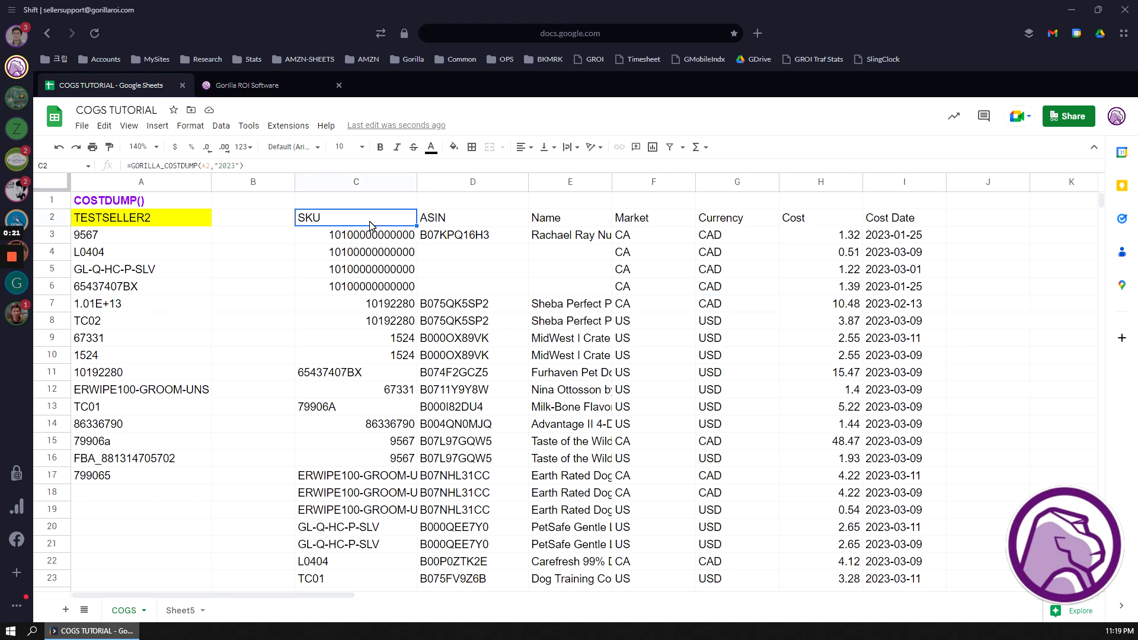
{"action": "double_click", "coordinate": [370, 225]}
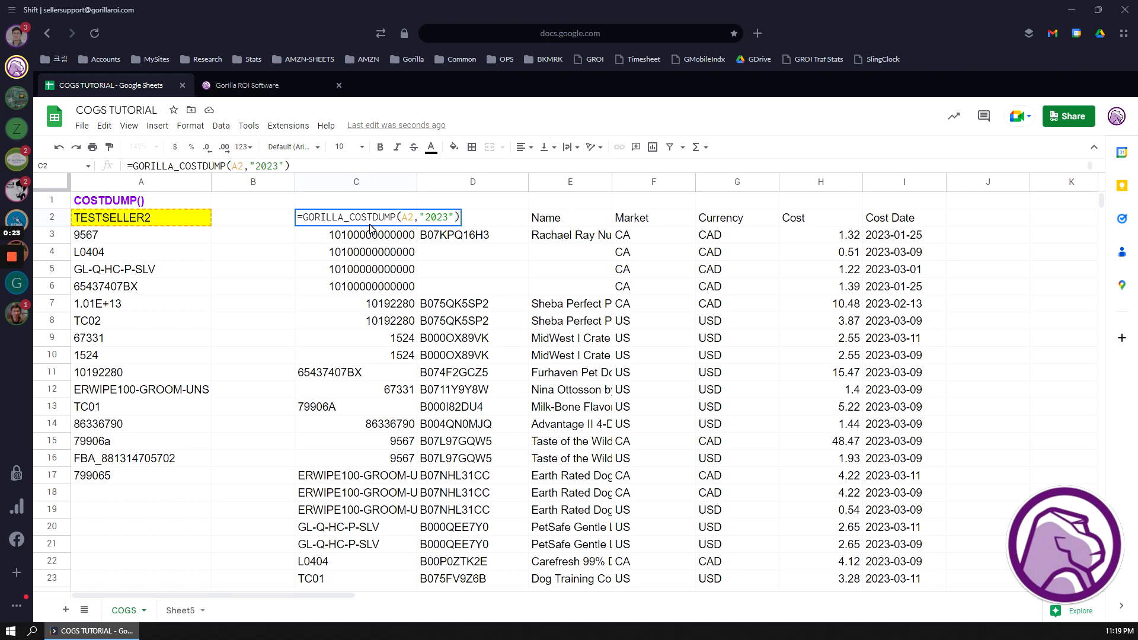
{"action": "double_click", "coordinate": [416, 217]}
{"action": "left_click", "coordinate": [419, 218]}
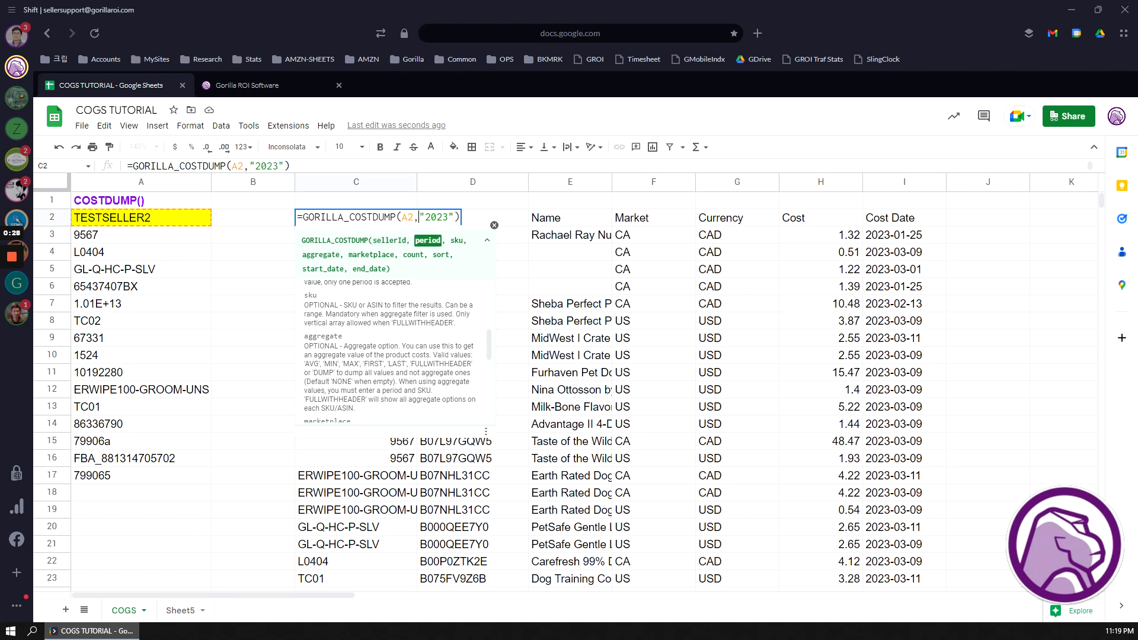
{"action": "key", "text": "BackSpace"}
{"action": "key", "text": "Escape"}
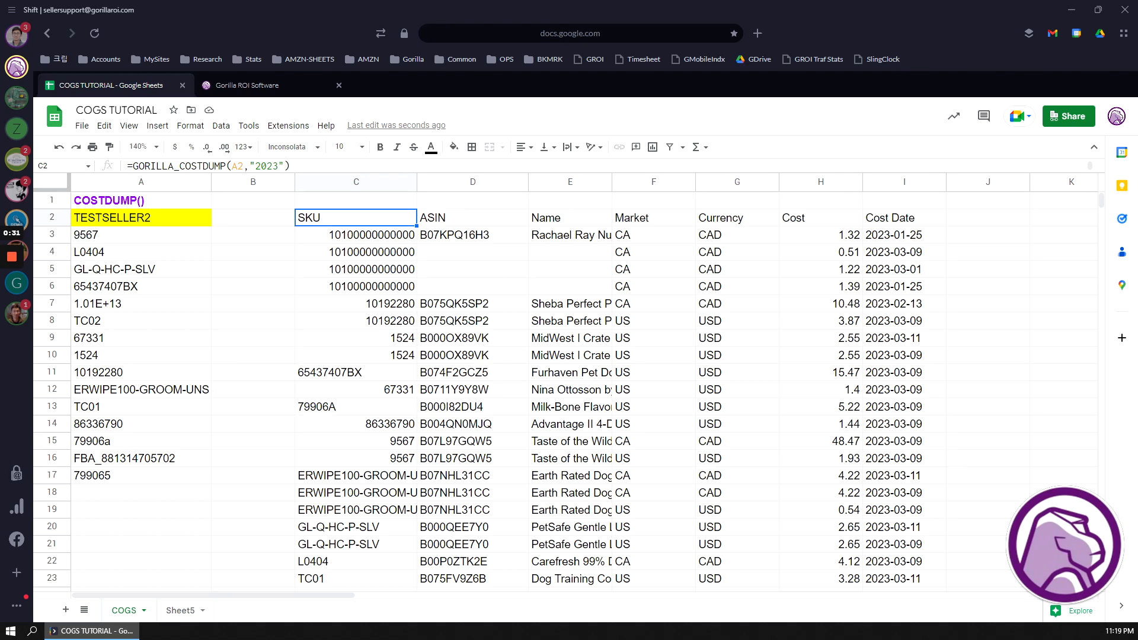
Step: Review the seller ID and period arguments of the C2 formula and the cost rows listed beneath it
{"action": "key", "text": "F2"}
{"action": "left_click_drag", "start_coordinate": [419, 217], "coordinate": [401, 218]}
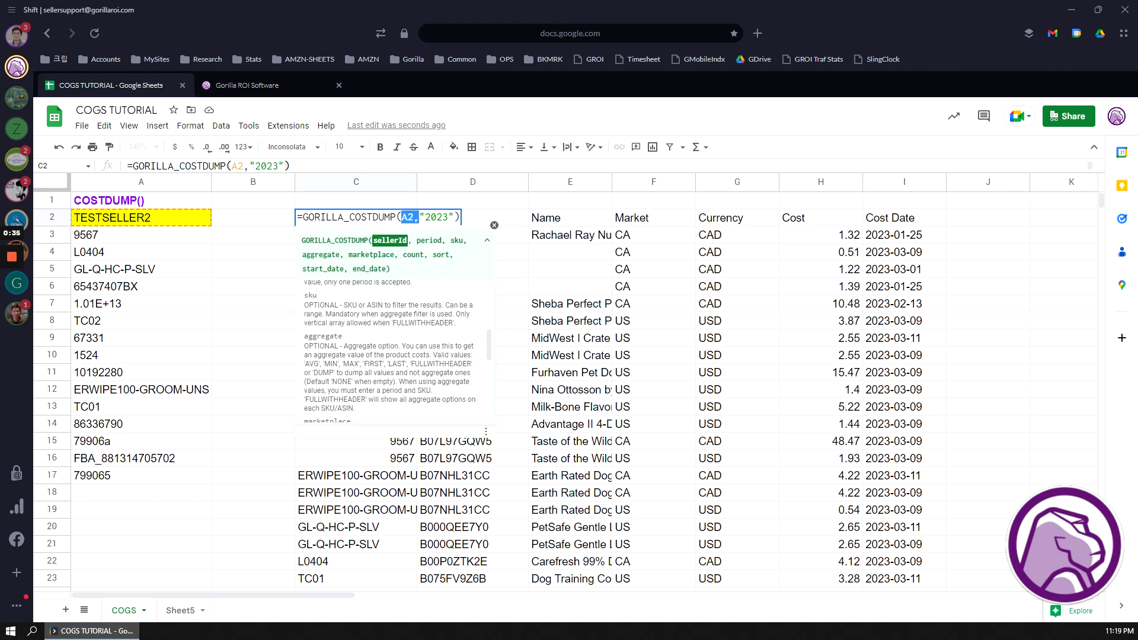
{"action": "left_click", "coordinate": [407, 218]}
{"action": "double_click", "coordinate": [437, 218]}
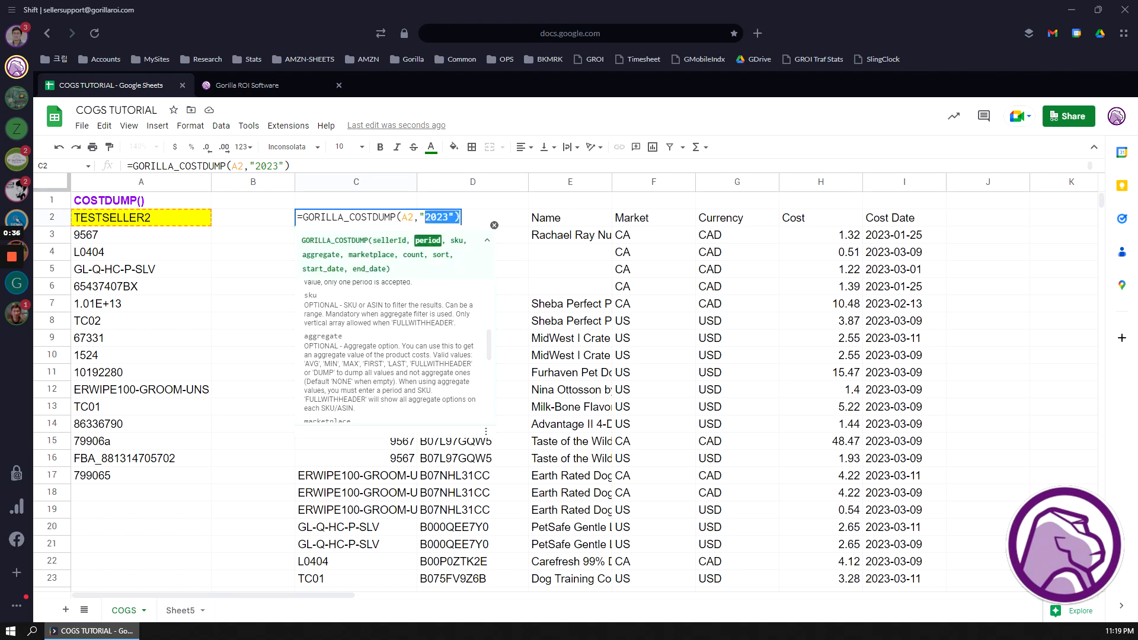
{"action": "left_click", "coordinate": [431, 218]}
{"action": "left_click_drag", "start_coordinate": [397, 218], "coordinate": [454, 218]}
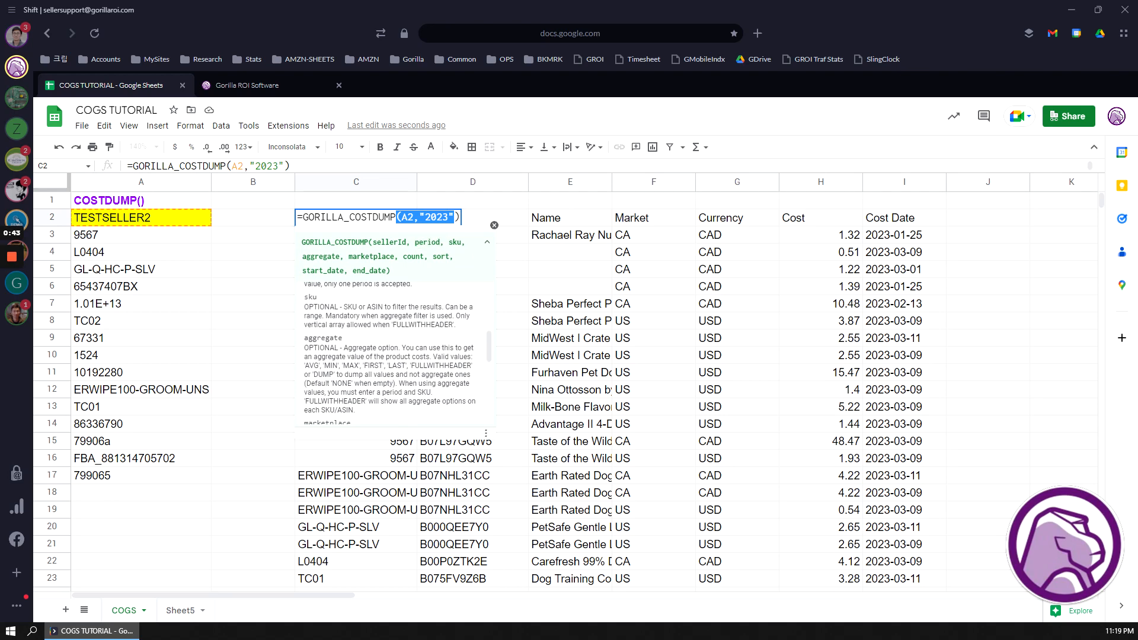
{"action": "key", "text": "Escape"}
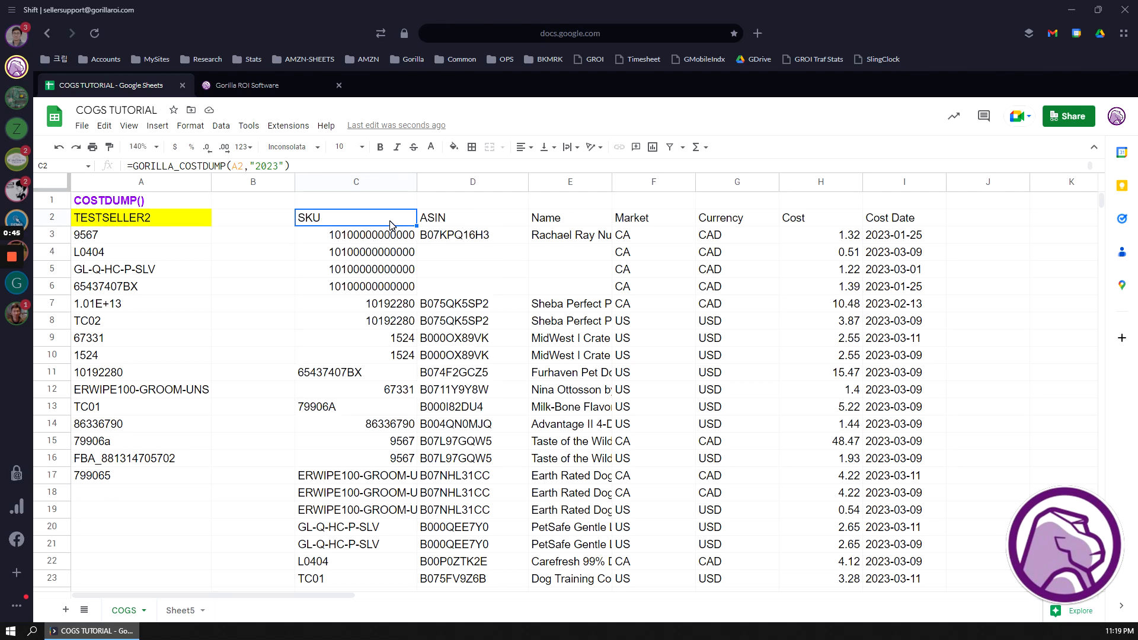
{"action": "scroll", "coordinate": [670, 290], "scroll_direction": "down", "scroll_amount": 4}
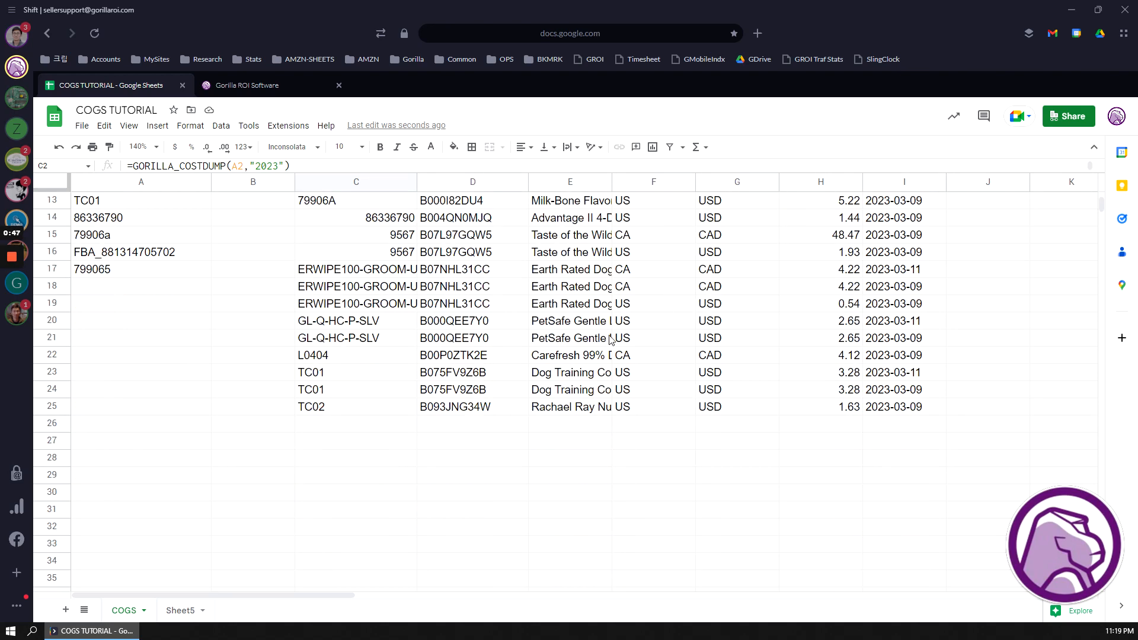
{"action": "scroll", "coordinate": [410, 267], "scroll_direction": "up", "scroll_amount": 4}
Step: Set the period argument of the GORILLA_COSTDUMP formula in C2 to "2022"
{"action": "double_click", "coordinate": [381, 222]}
{"action": "double_click", "coordinate": [439, 218]}
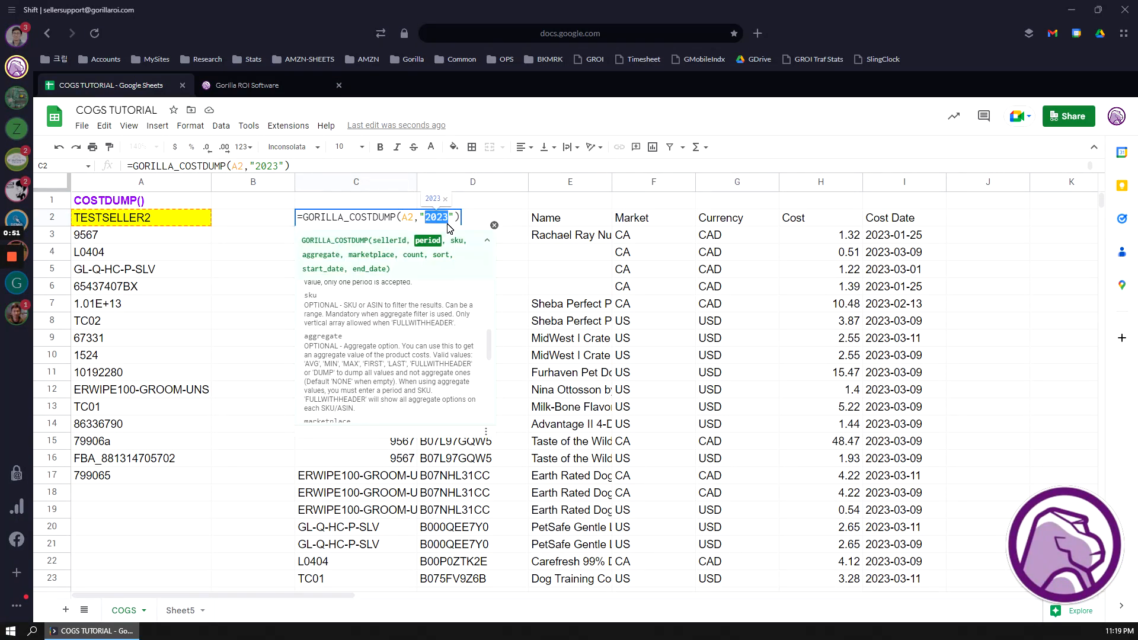
{"action": "type", "text": "2022"}
{"action": "key", "text": "Return"}
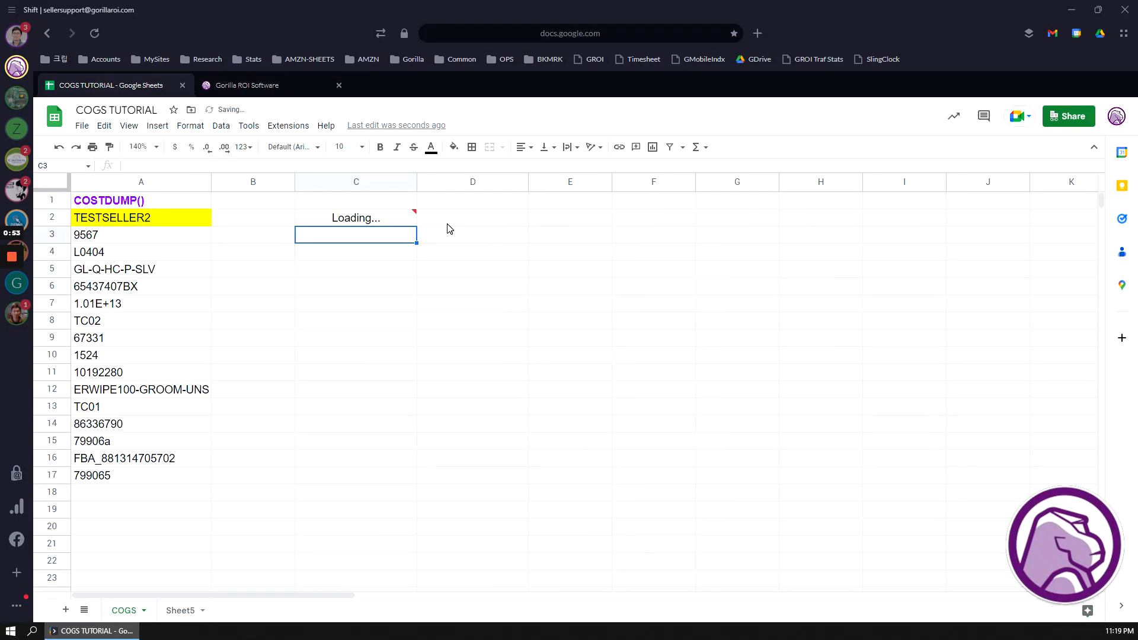
{"action": "key", "text": "Up"}
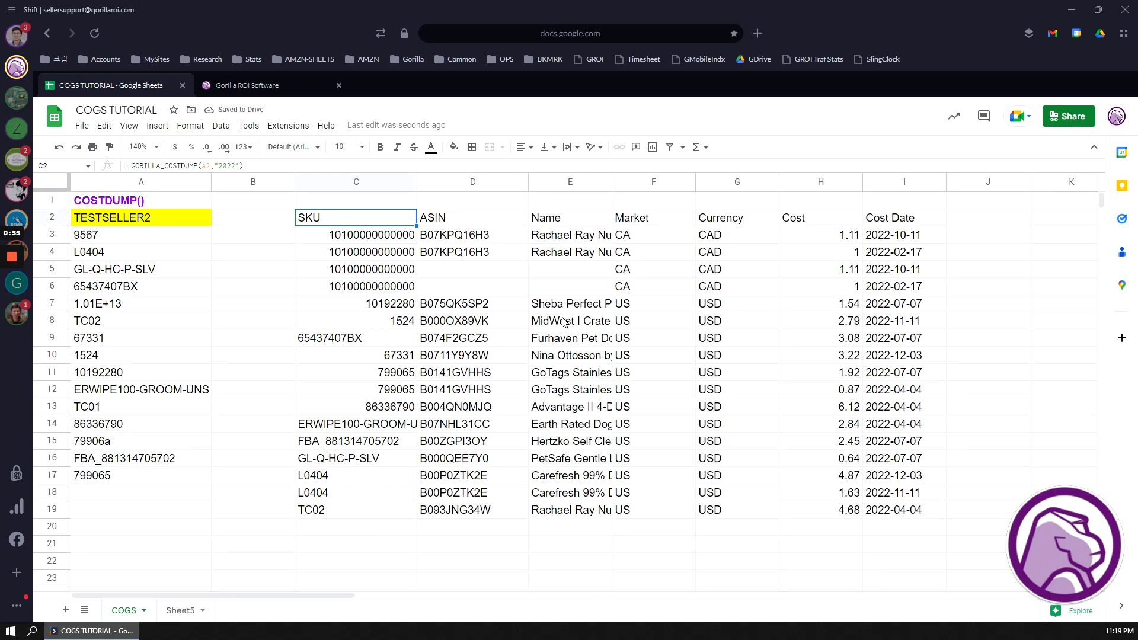
Step: Examine the SKU, market and currency entries of the Canadian records in rows 3 to 6
{"action": "left_click", "coordinate": [385, 240]}
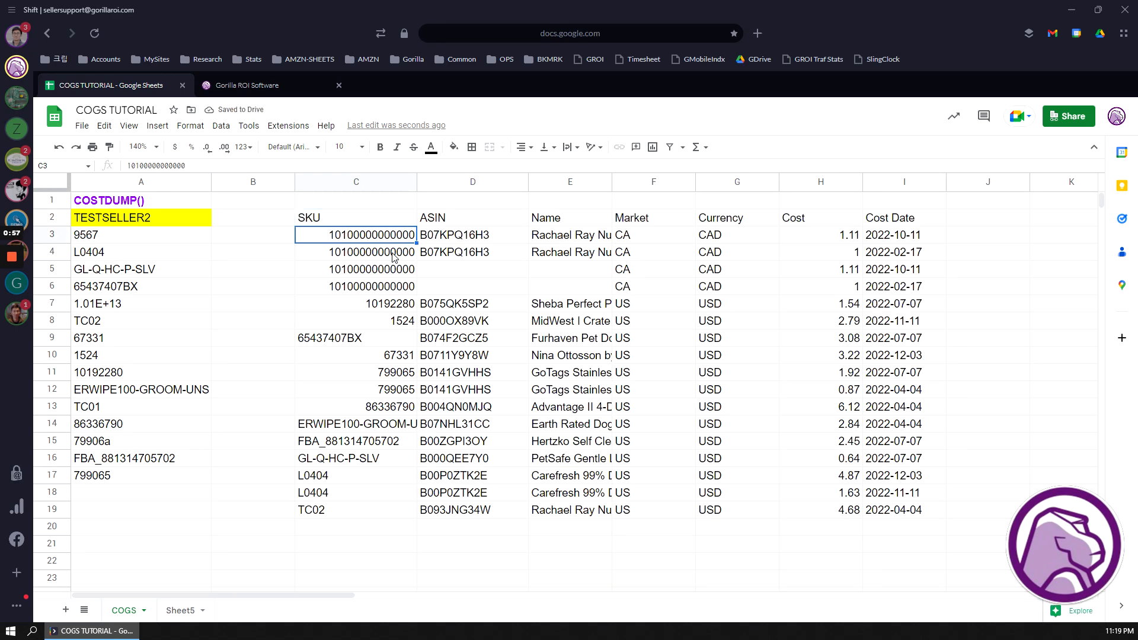
{"action": "left_click", "coordinate": [394, 255]}
{"action": "left_click", "coordinate": [375, 242]}
{"action": "left_click", "coordinate": [379, 255]}
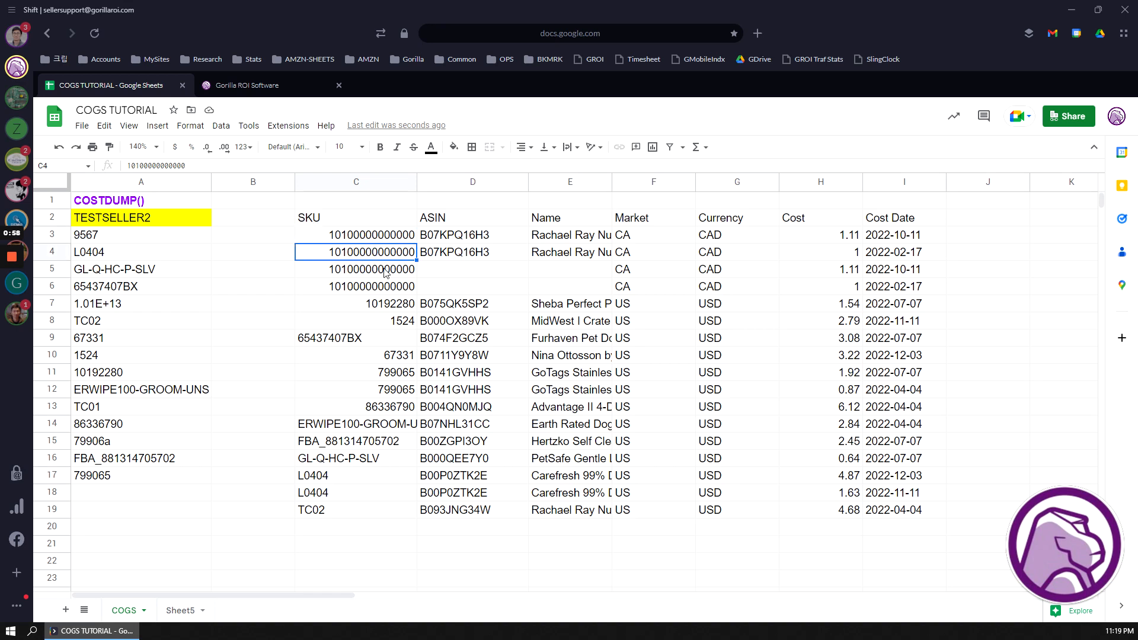
{"action": "left_click", "coordinate": [385, 271]}
{"action": "left_click", "coordinate": [390, 291]}
{"action": "left_click_drag", "start_coordinate": [374, 240], "coordinate": [658, 293]}
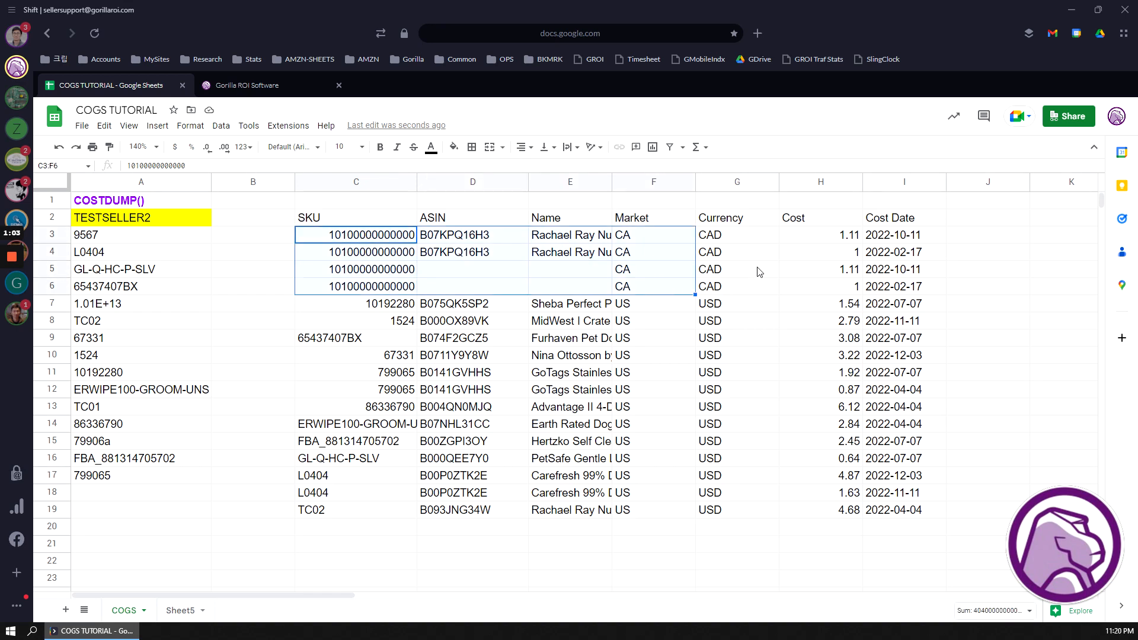
{"action": "left_click_drag", "start_coordinate": [754, 239], "coordinate": [741, 293]}
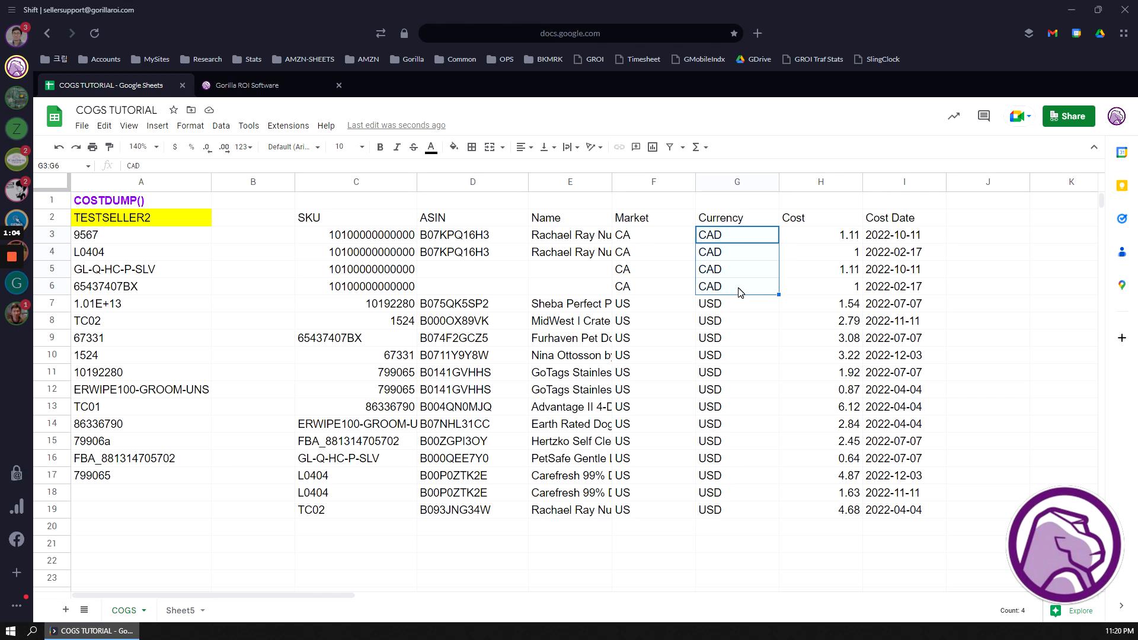
Step: Compare the cost and cost date values of the Canadian records in rows 3 to 6
{"action": "left_click", "coordinate": [830, 237]}
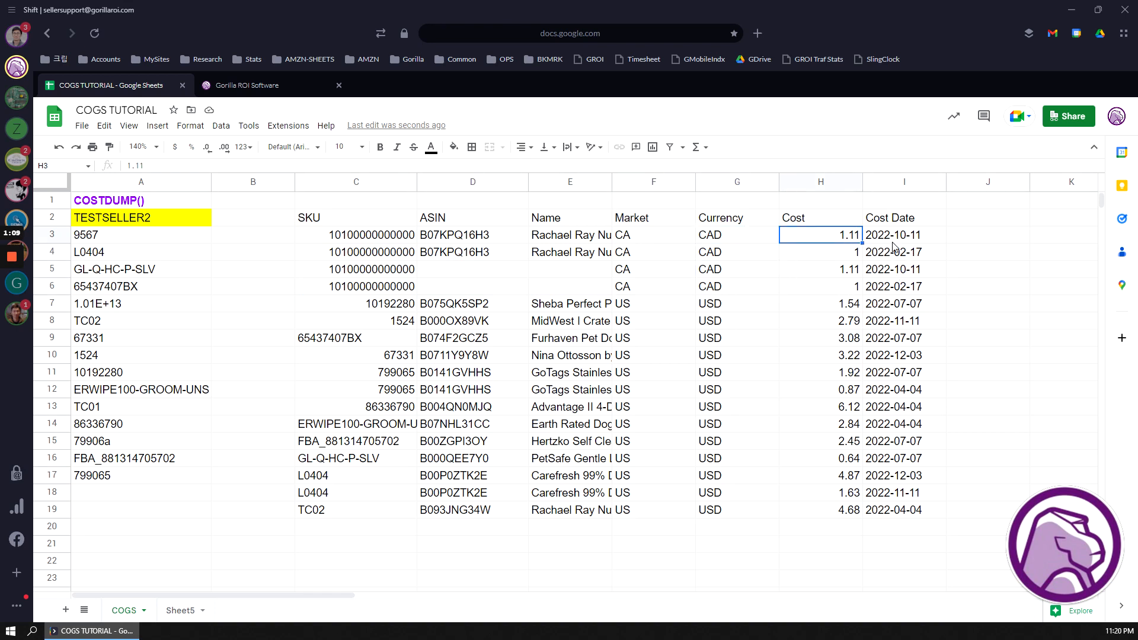
{"action": "left_click", "coordinate": [844, 255]}
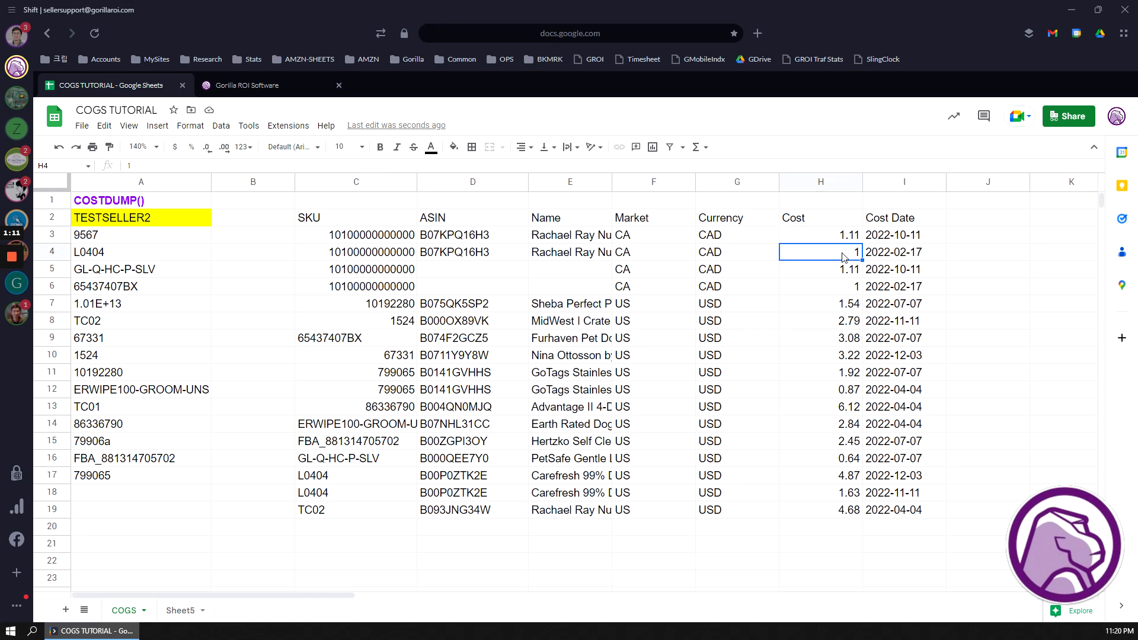
{"action": "left_click_drag", "start_coordinate": [894, 277], "coordinate": [813, 276]}
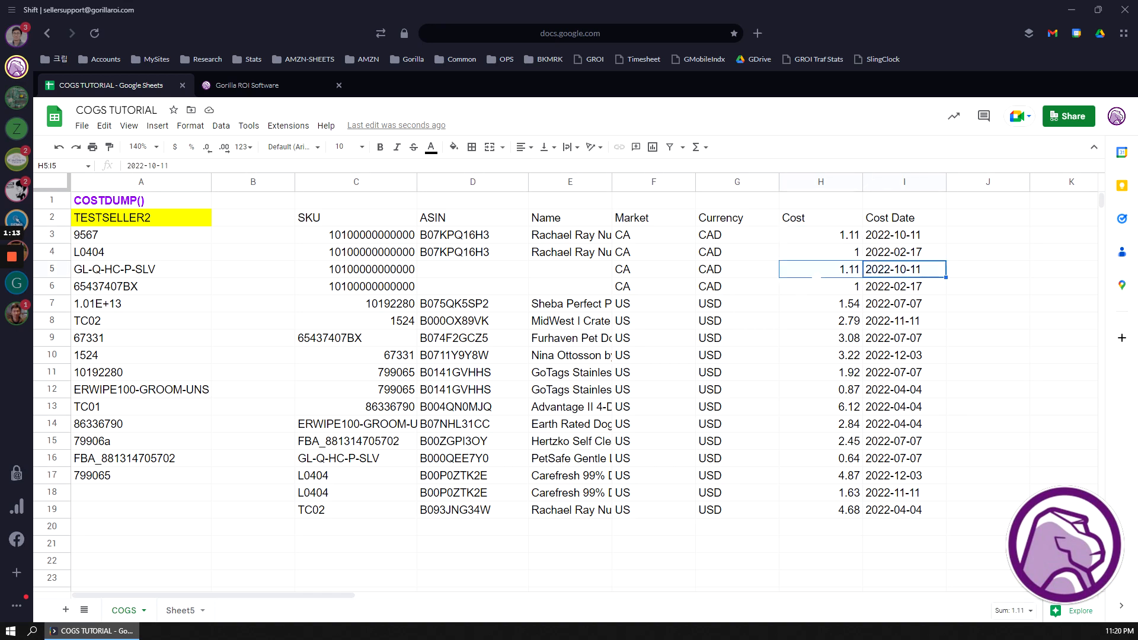
{"action": "left_click", "coordinate": [828, 289]}
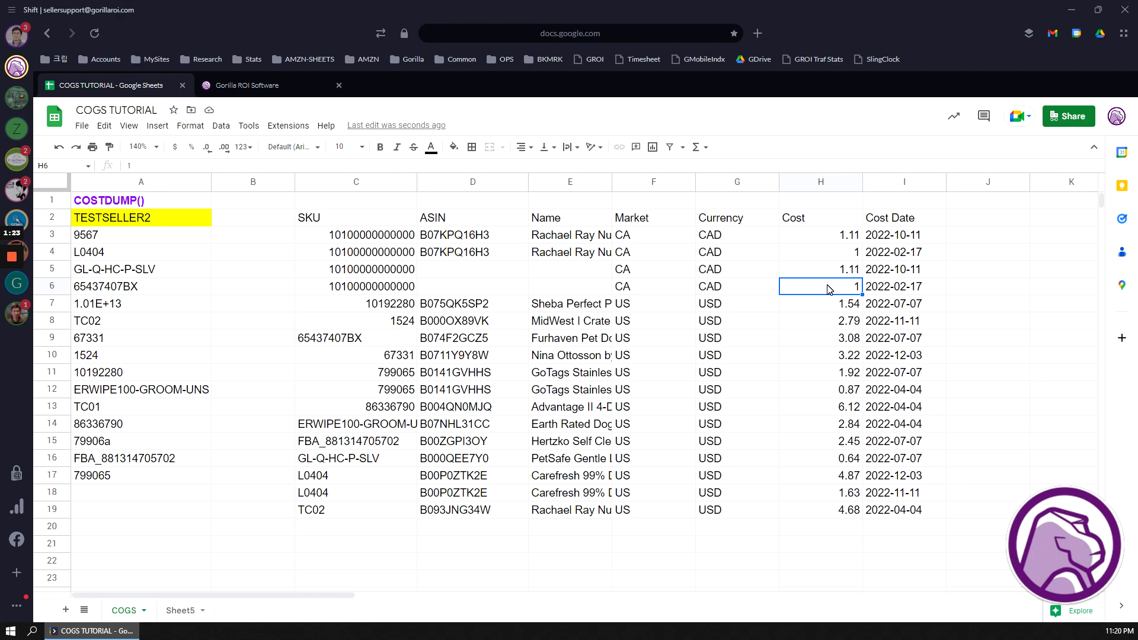
Step: Switch to the Gorilla ROI Manage COGS page and view the COGS history of SKU 1524 in the US marketplace
{"action": "left_click", "coordinate": [235, 89]}
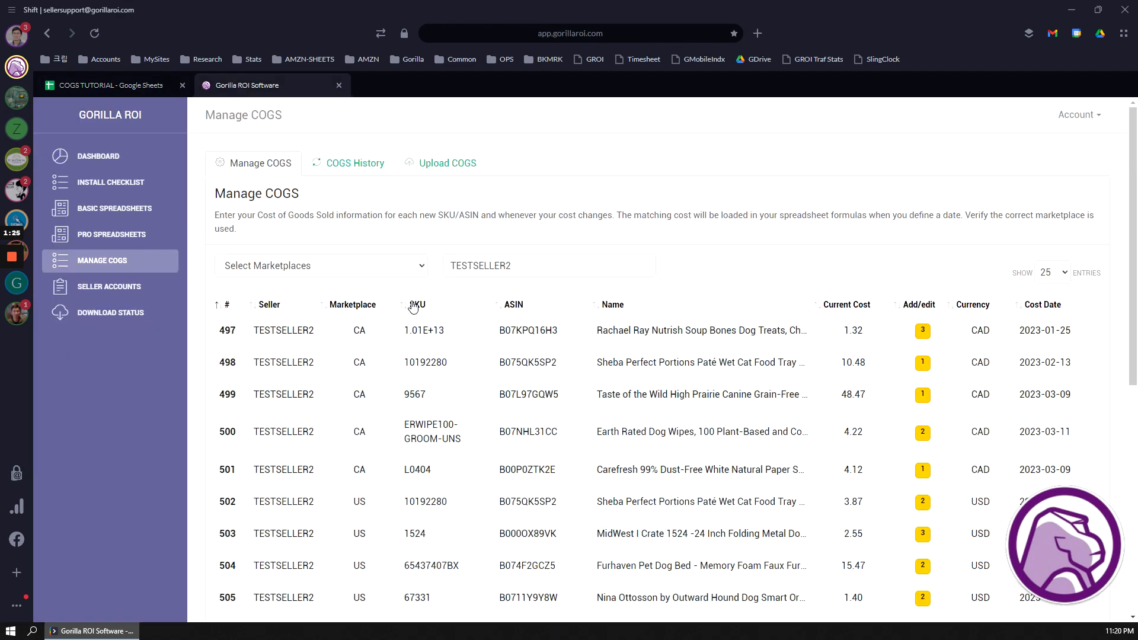
{"action": "scroll", "coordinate": [581, 453], "scroll_direction": "down", "scroll_amount": 4}
{"action": "scroll", "coordinate": [581, 454], "scroll_direction": "up", "scroll_amount": 4}
{"action": "scroll", "coordinate": [578, 452], "scroll_direction": "down", "scroll_amount": 2}
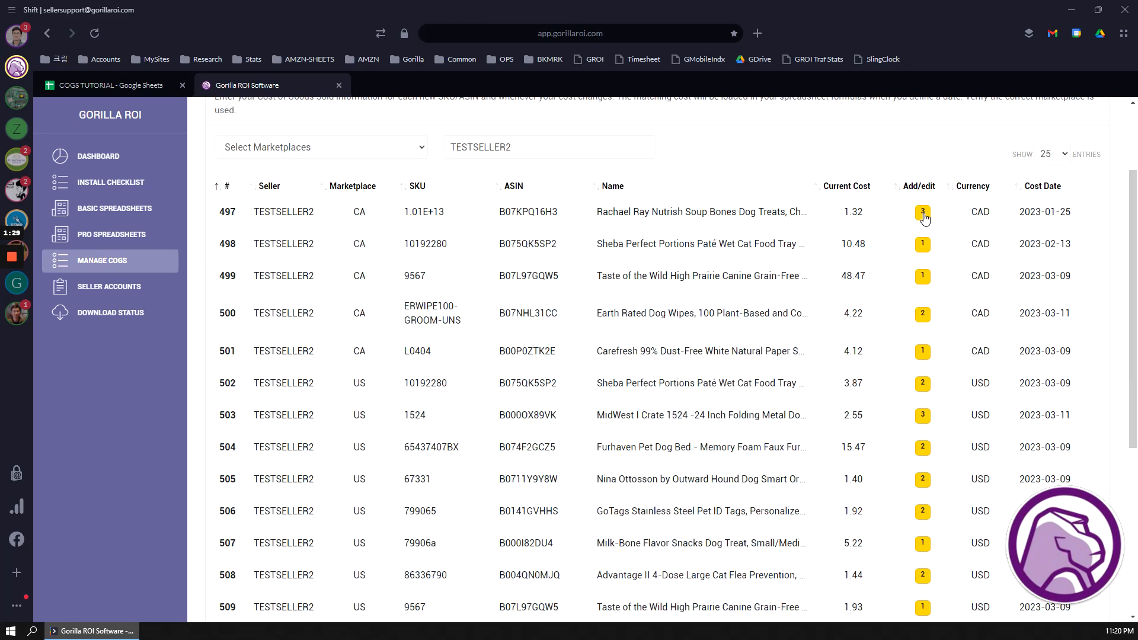
{"action": "left_click", "coordinate": [926, 417]}
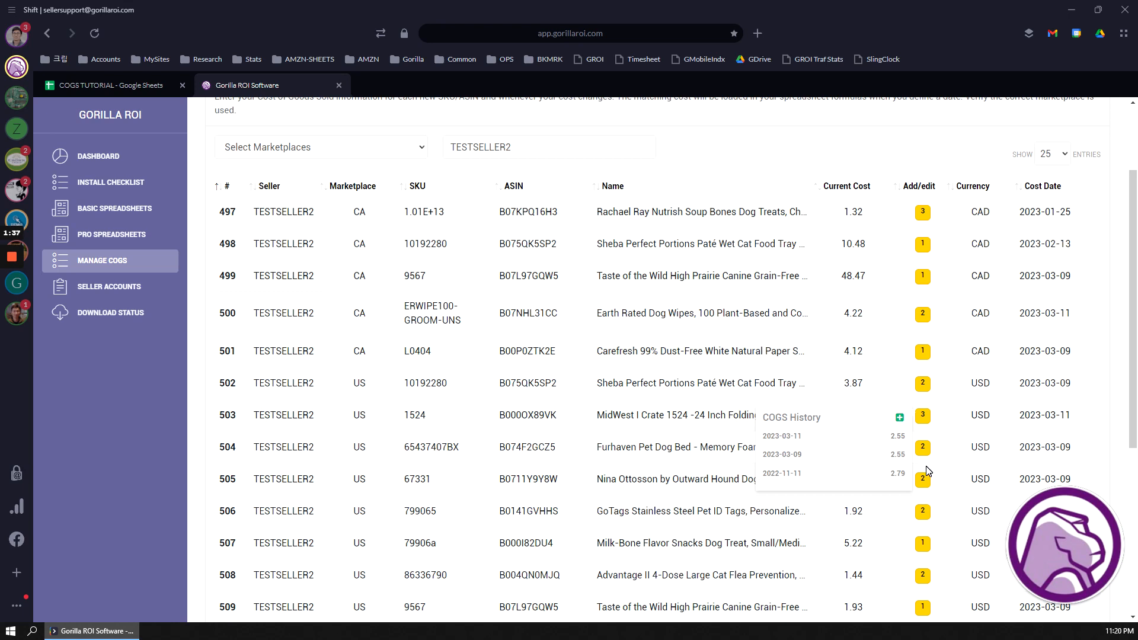
Step: Return to the COGS TUTORIAL spreadsheet and add A3:A5 as the SKU argument of the C2 formula
{"action": "left_click", "coordinate": [129, 87]}
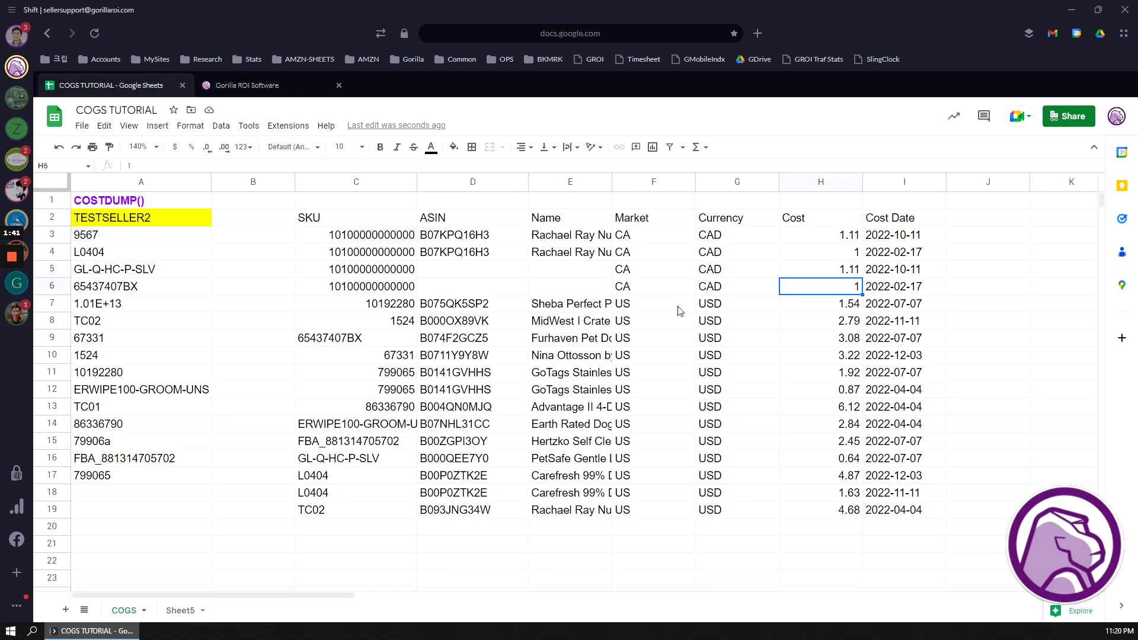
{"action": "left_click_drag", "start_coordinate": [337, 238], "coordinate": [737, 475]}
{"action": "left_click", "coordinate": [521, 408]}
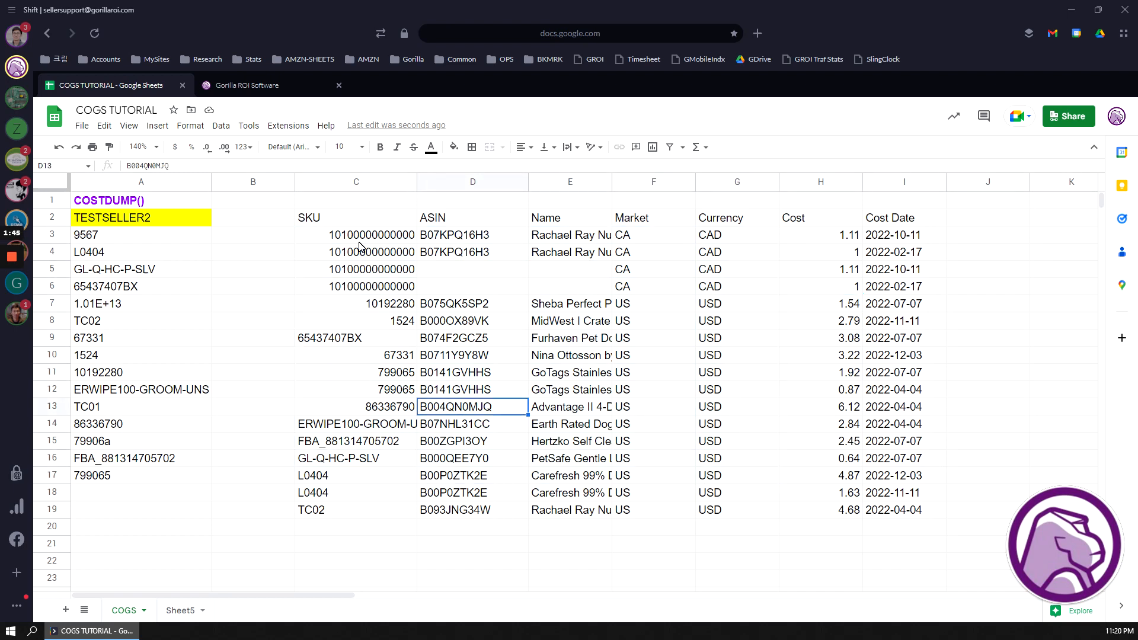
{"action": "left_click", "coordinate": [339, 225]}
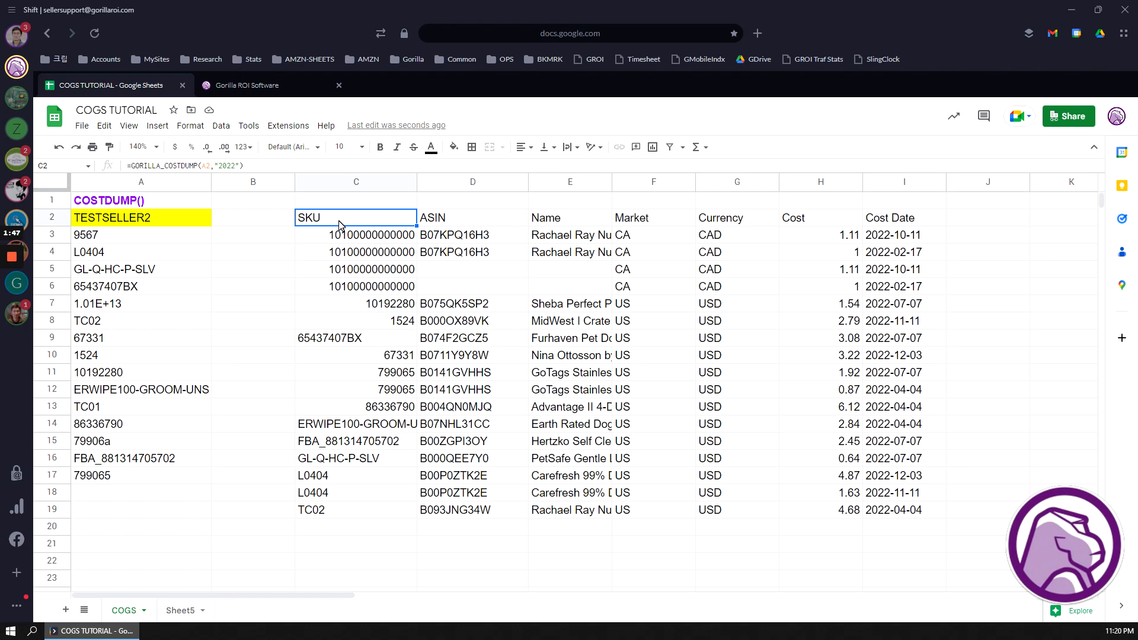
{"action": "key", "text": "Return"}
{"action": "left_click", "coordinate": [454, 218]}
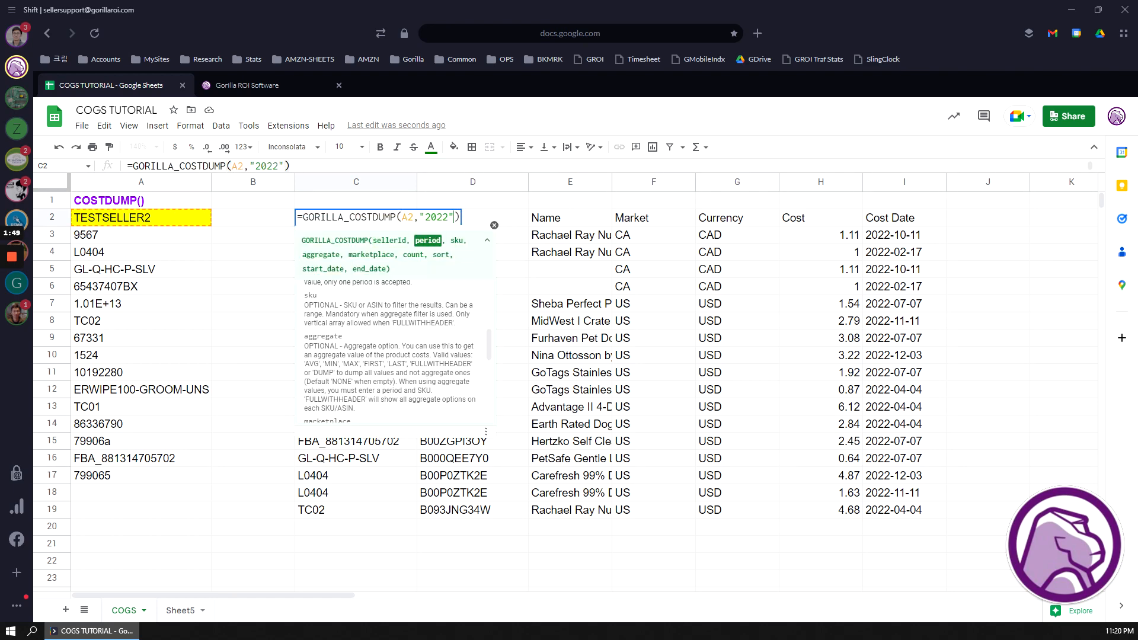
{"action": "type", "text": ","}
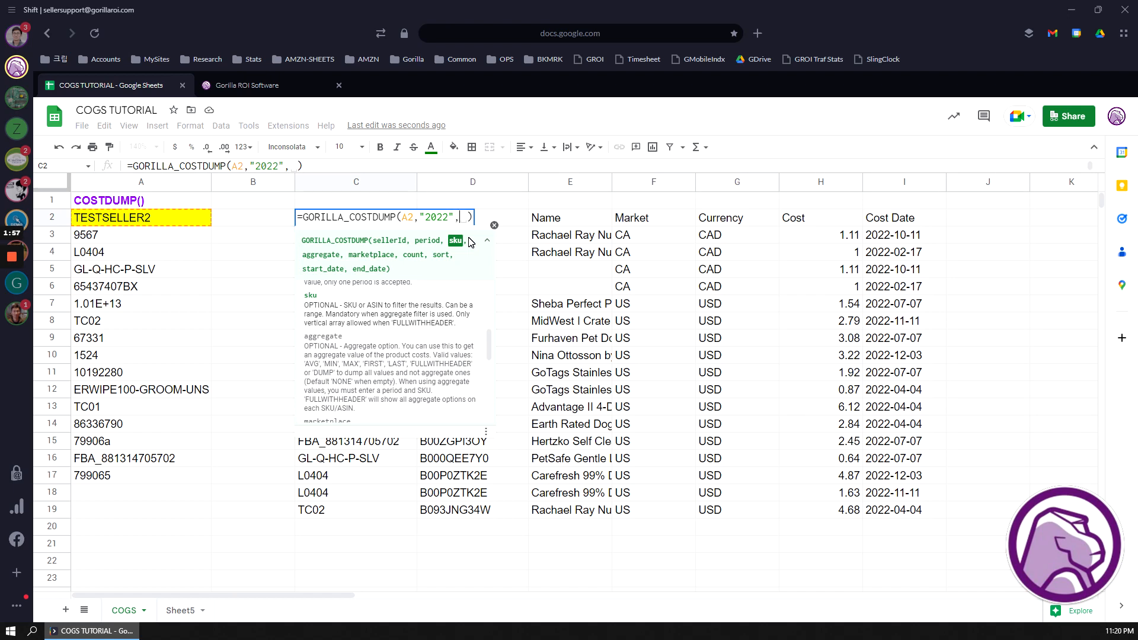
{"action": "left_click_drag", "start_coordinate": [167, 236], "coordinate": [148, 277]}
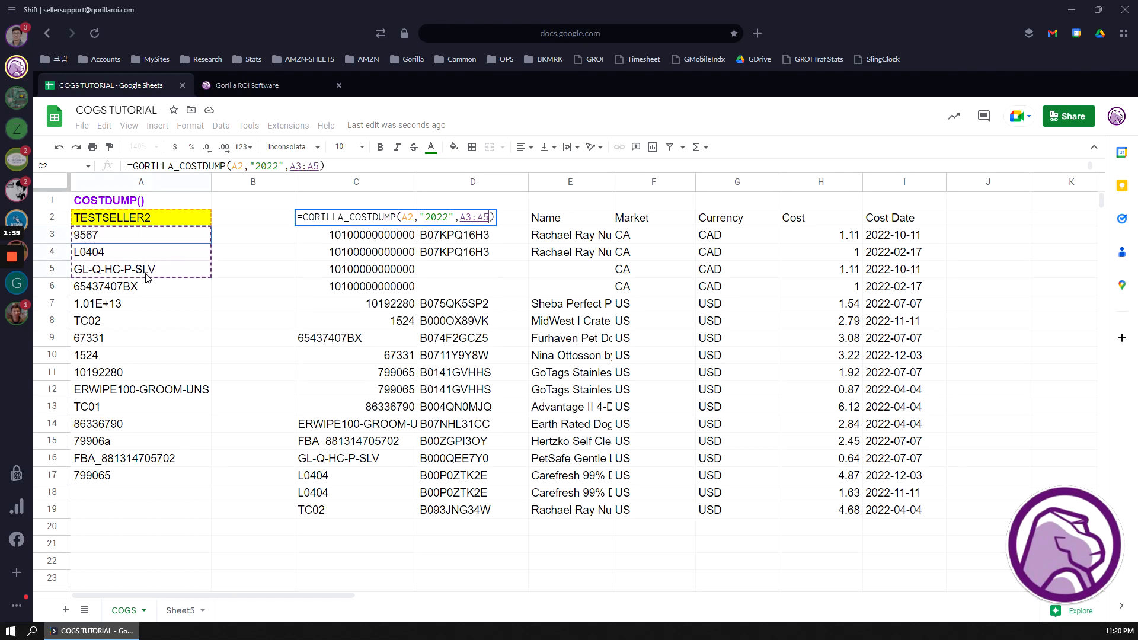
{"action": "key", "text": "Return"}
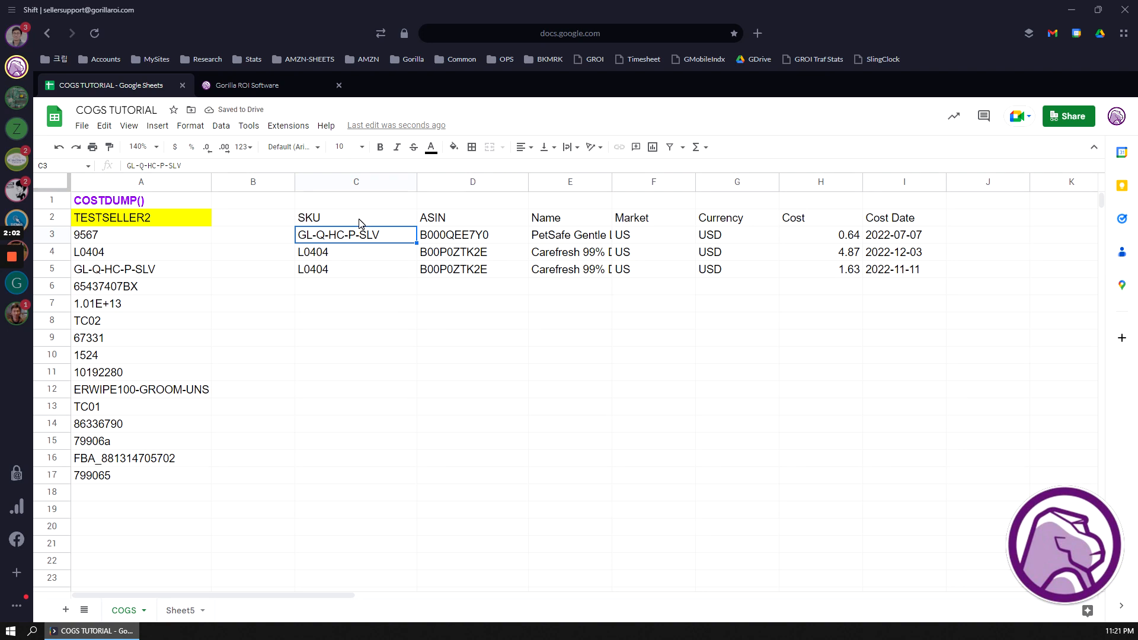
Step: Examine the rows returned for the selected SKUs, comparing the costs and dates of the L0404 entries
{"action": "left_click_drag", "start_coordinate": [357, 220], "coordinate": [344, 271]}
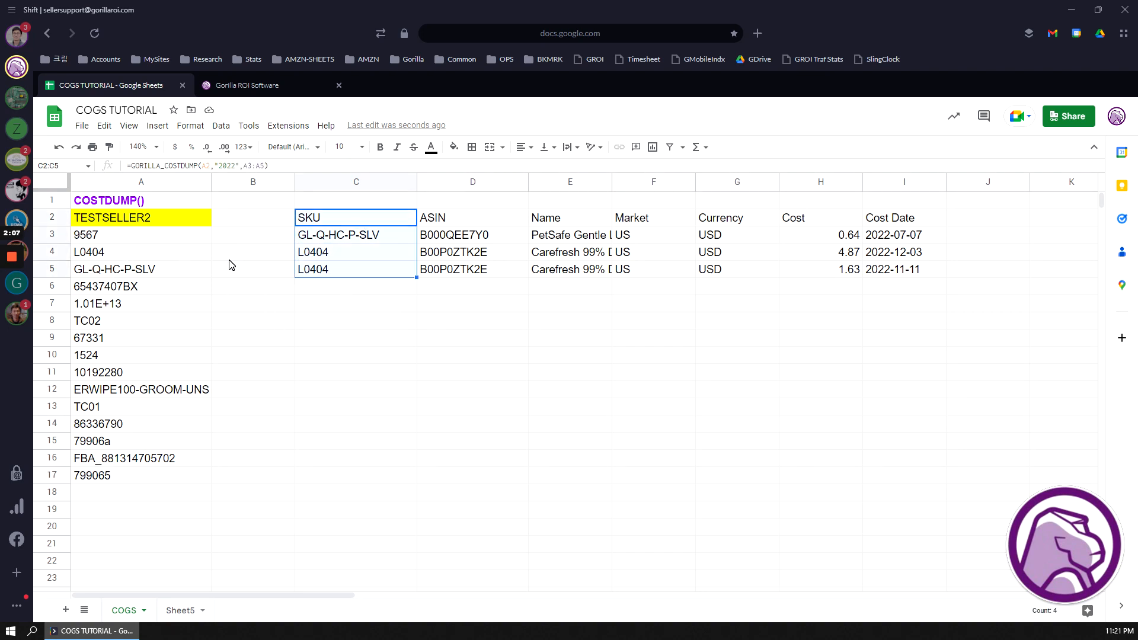
{"action": "left_click_drag", "start_coordinate": [303, 254], "coordinate": [305, 271]}
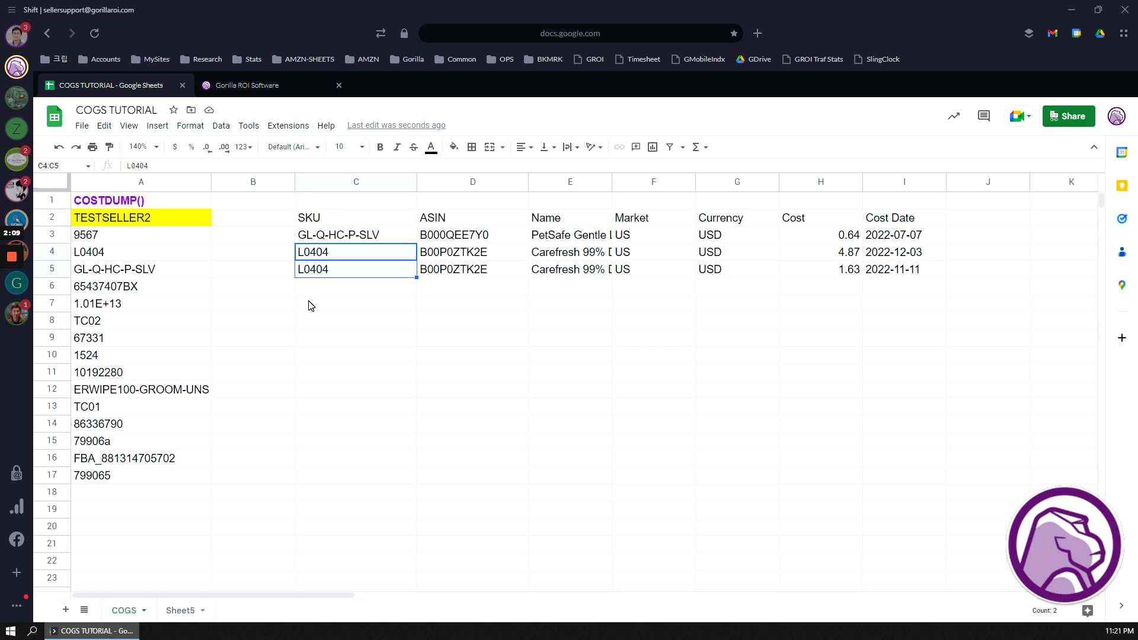
{"action": "left_click_drag", "start_coordinate": [889, 253], "coordinate": [748, 273]}
{"action": "left_click", "coordinate": [578, 319]}
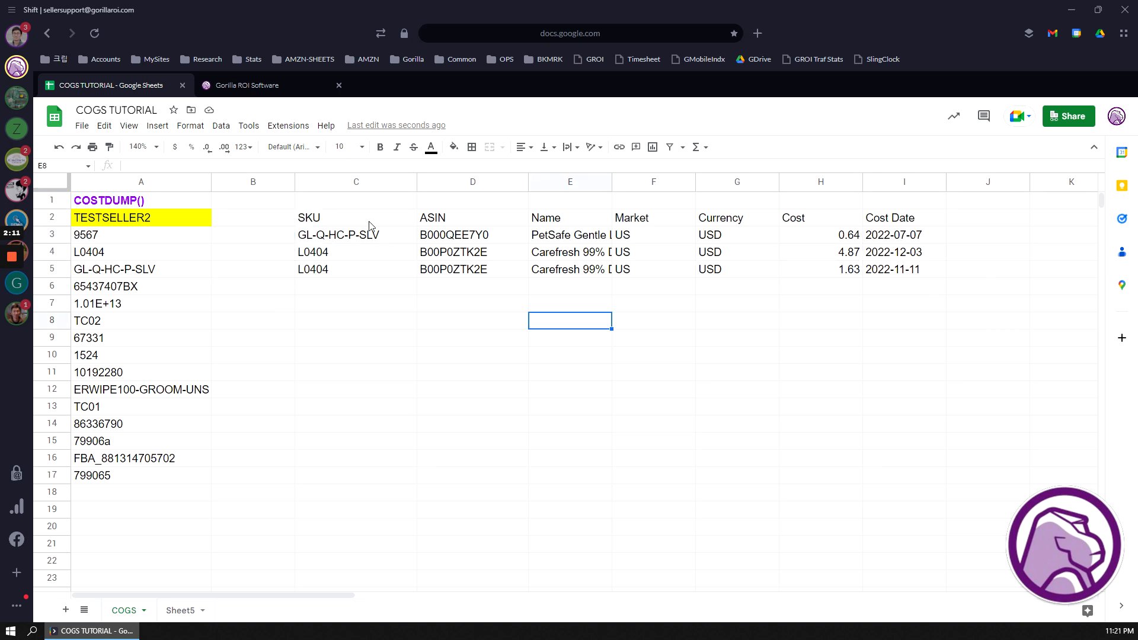
Step: Extend the SKU range of the C2 formula to A3:A17 and set its aggregate argument to "FIRST"
{"action": "double_click", "coordinate": [368, 221]}
{"action": "mouse_move", "coordinate": [489, 218]}
{"action": "left_mouse_down"}
{"action": "mouse_move", "coordinate": [465, 218]}
{"action": "mouse_move", "coordinate": [484, 217]}
{"action": "left_mouse_up"}
{"action": "type", "text": "17"}
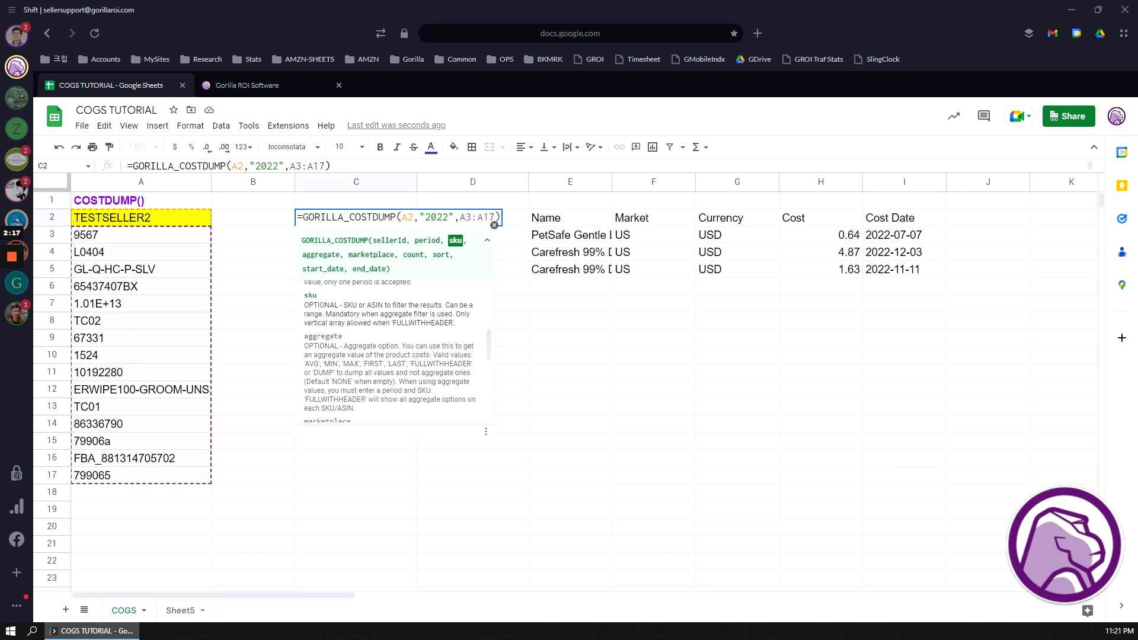
{"action": "type", "text": ","}
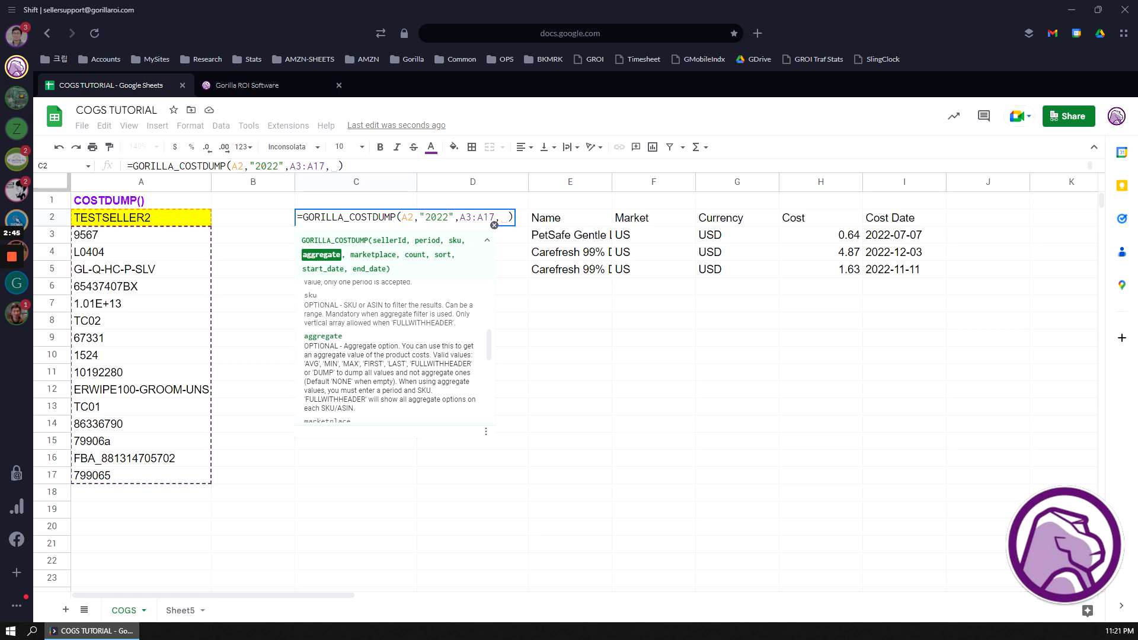
{"action": "type", "text": "\"FIRST\""}
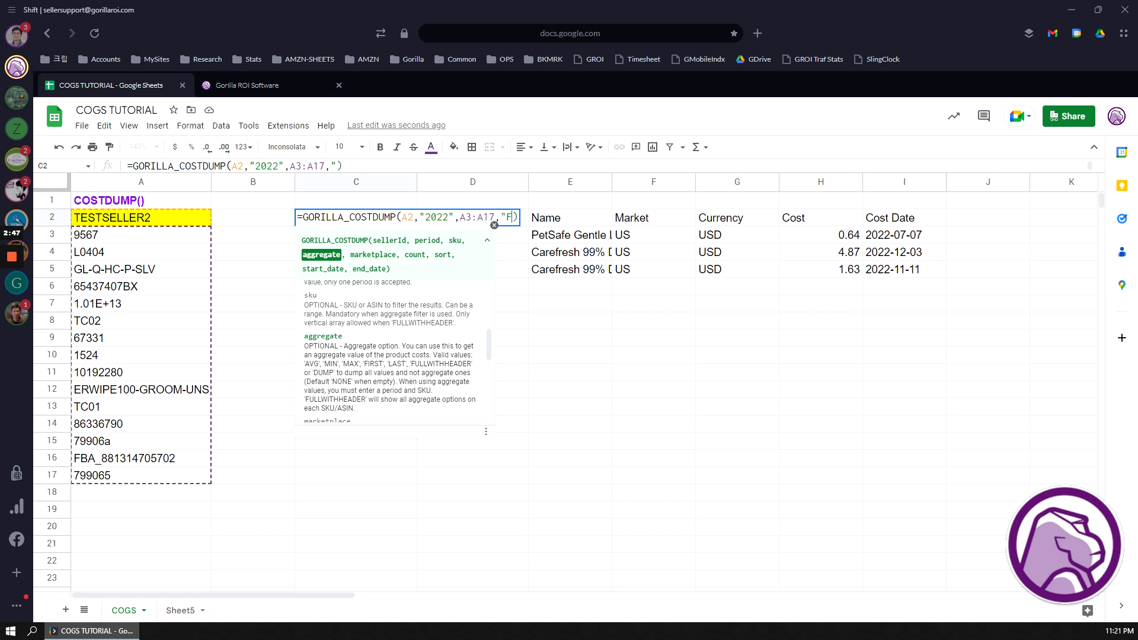
{"action": "type", "text": ")"}
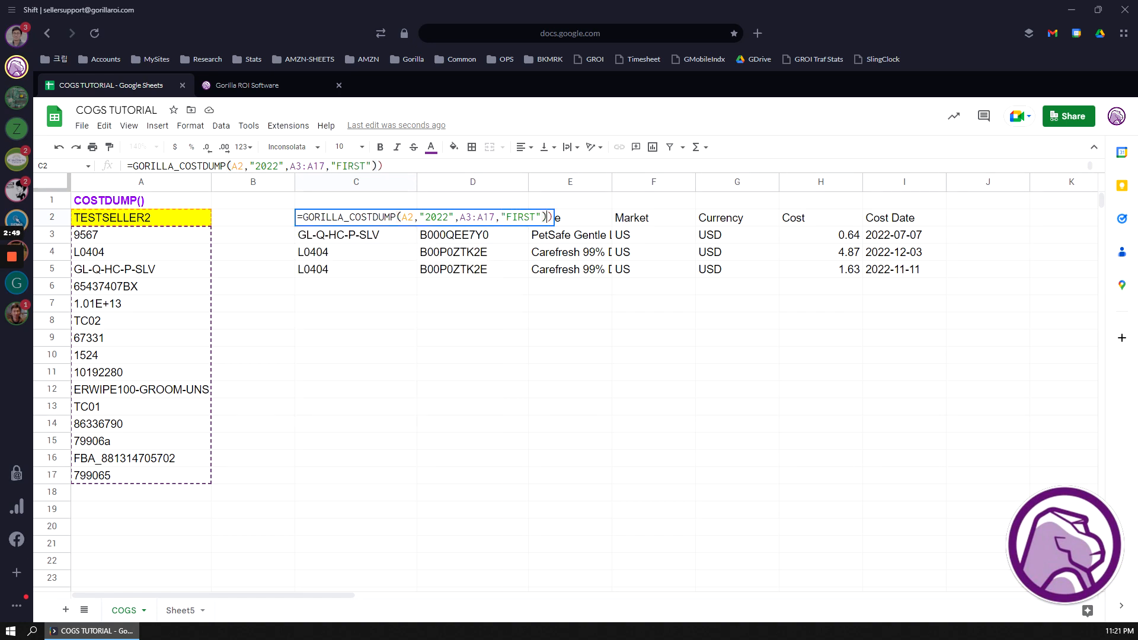
{"action": "key", "text": "Return"}
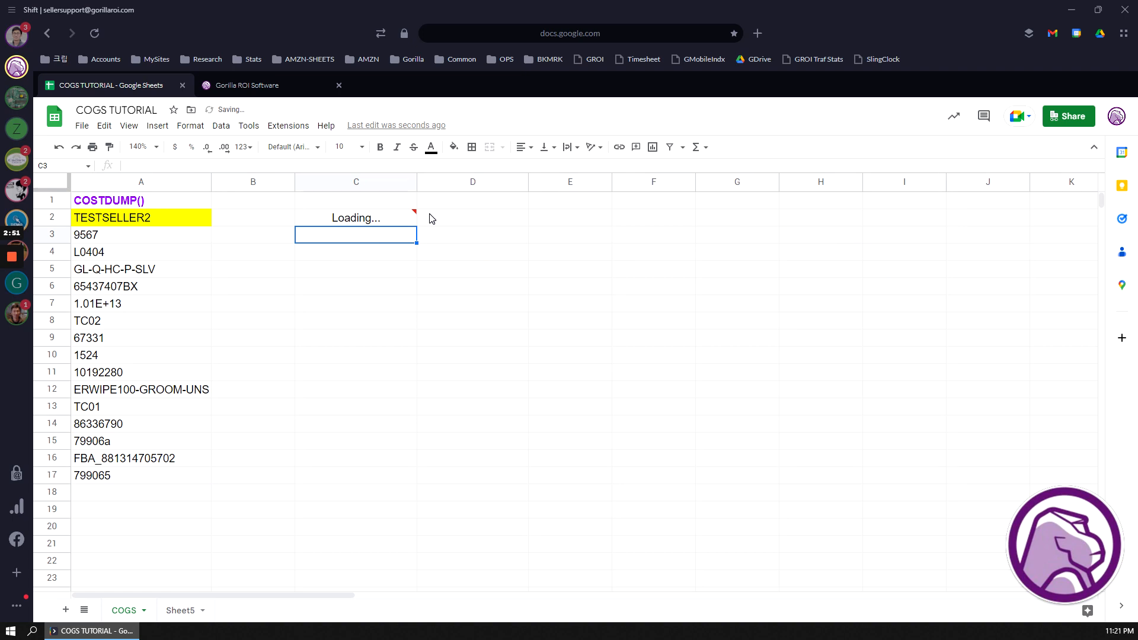
Step: Examine the first-cost values the formula returns down column C for the listed SKUs
{"action": "left_click", "coordinate": [375, 219]}
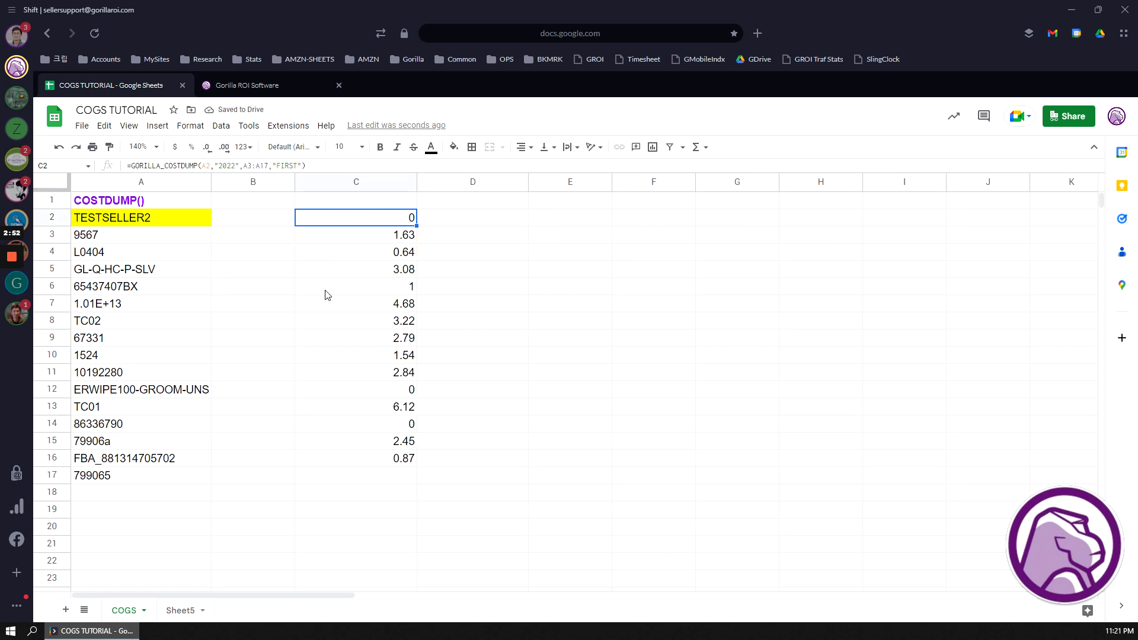
{"action": "left_click", "coordinate": [340, 238]}
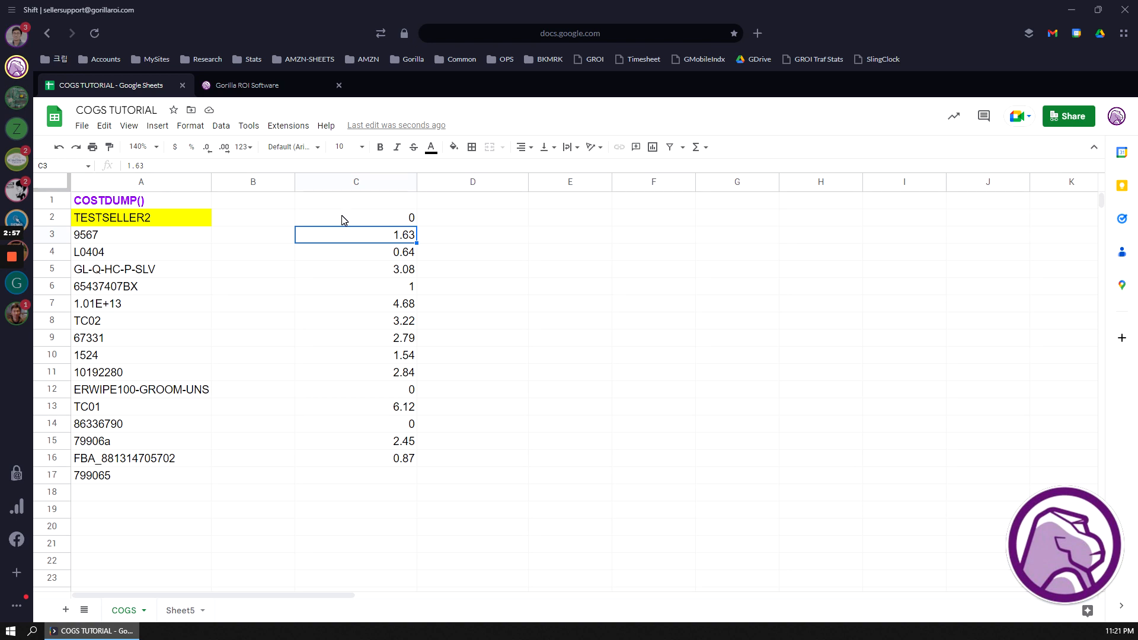
{"action": "left_click", "coordinate": [344, 219]}
{"action": "left_click", "coordinate": [348, 460], "text": "shift"}
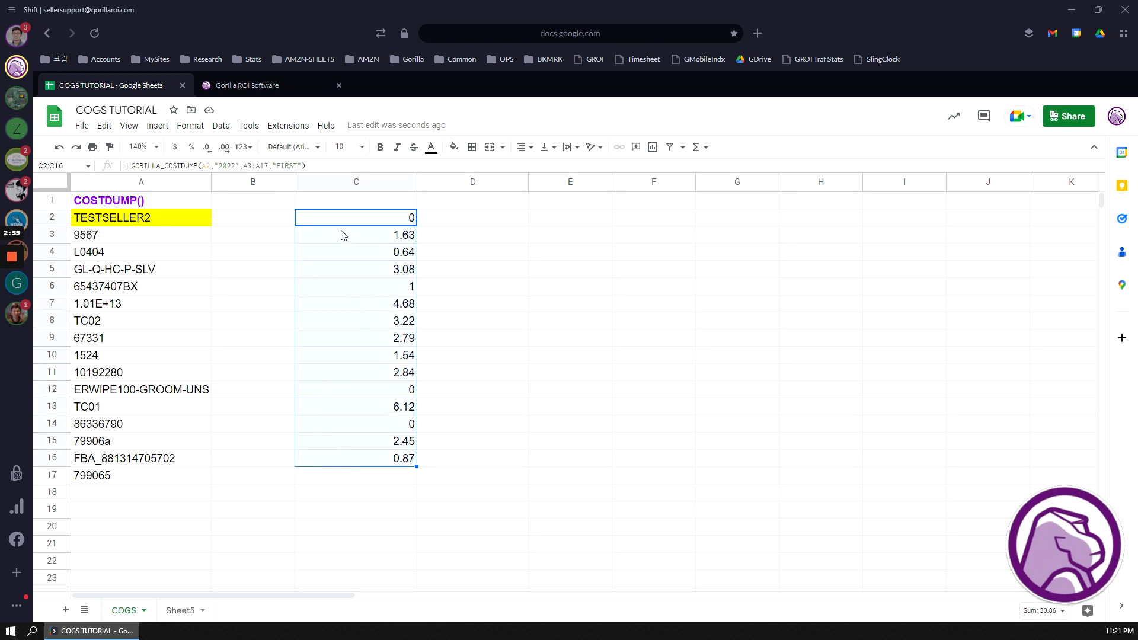
{"action": "left_click", "coordinate": [342, 235]}
{"action": "left_click", "coordinate": [349, 305]}
{"action": "left_click", "coordinate": [348, 342]}
{"action": "left_click", "coordinate": [347, 385]}
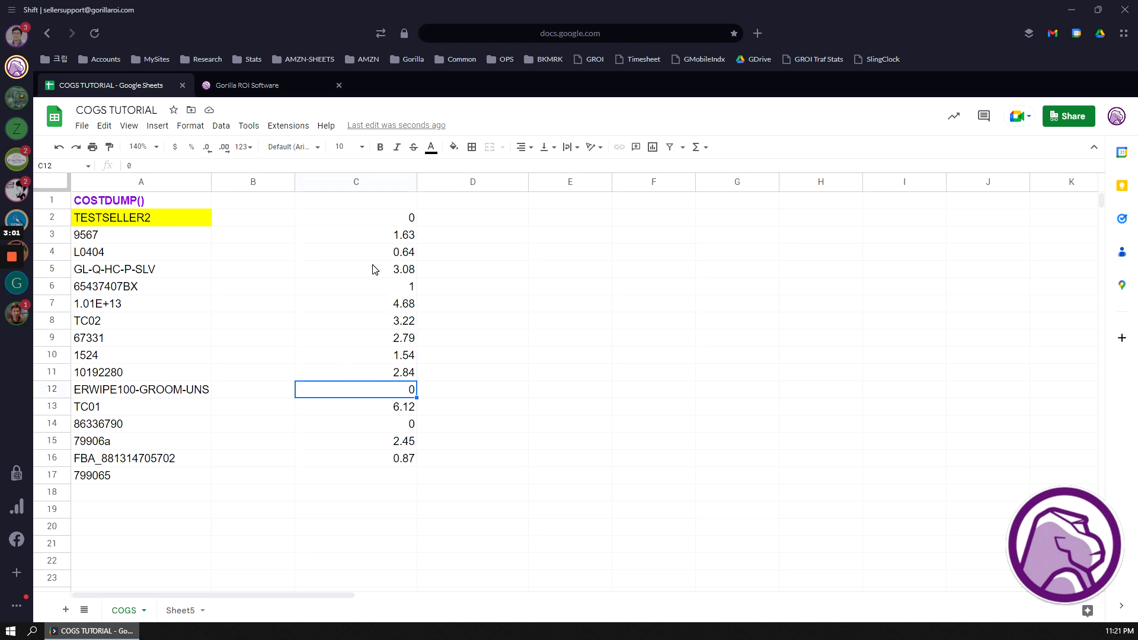
{"action": "left_click", "coordinate": [374, 270]}
Step: Enter the headers FIRST in C1 and LAST in D1
{"action": "left_click", "coordinate": [385, 205]}
{"action": "type", "text": "FIRST"}
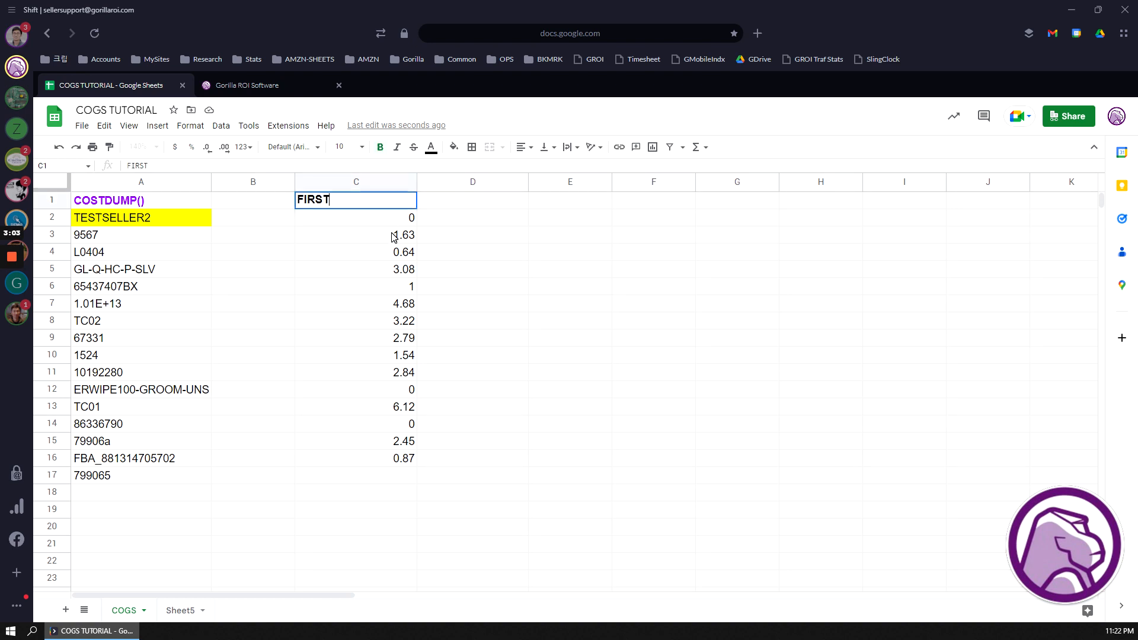
{"action": "key", "text": "Return"}
{"action": "key", "text": "Up"}
{"action": "key", "text": "Right"}
{"action": "type", "text": "LAST"}
{"action": "key", "text": "Return"}
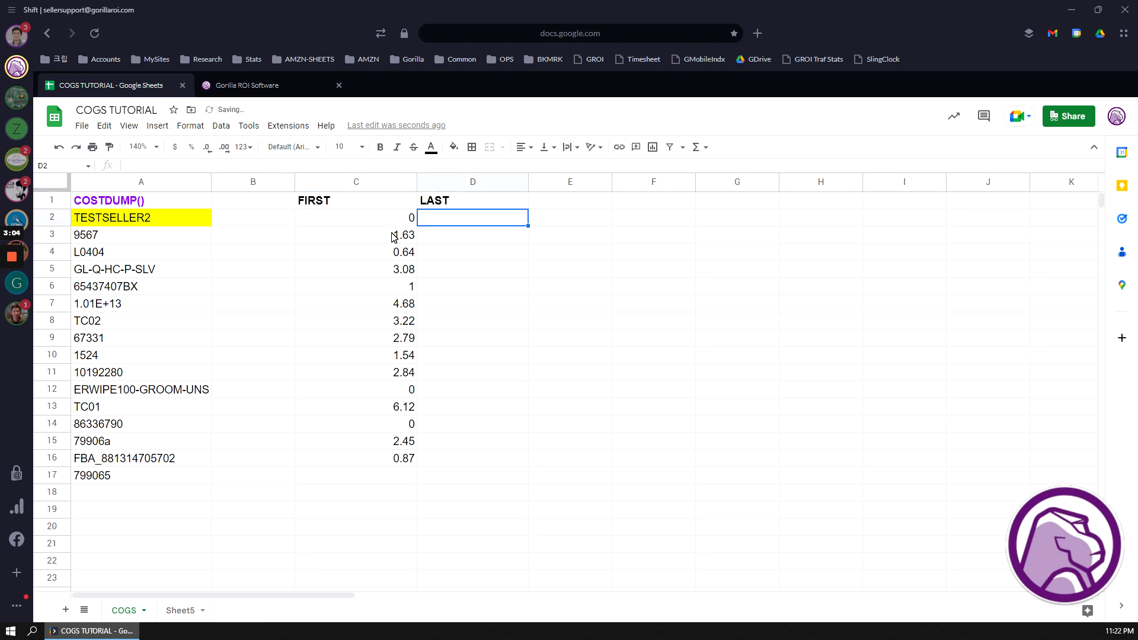
Step: Move the block C1:D2, holding the FIRST and LAST headers and the cost formula, down one row
{"action": "key", "text": "shift+Up"}
{"action": "key", "text": "shift+Left"}
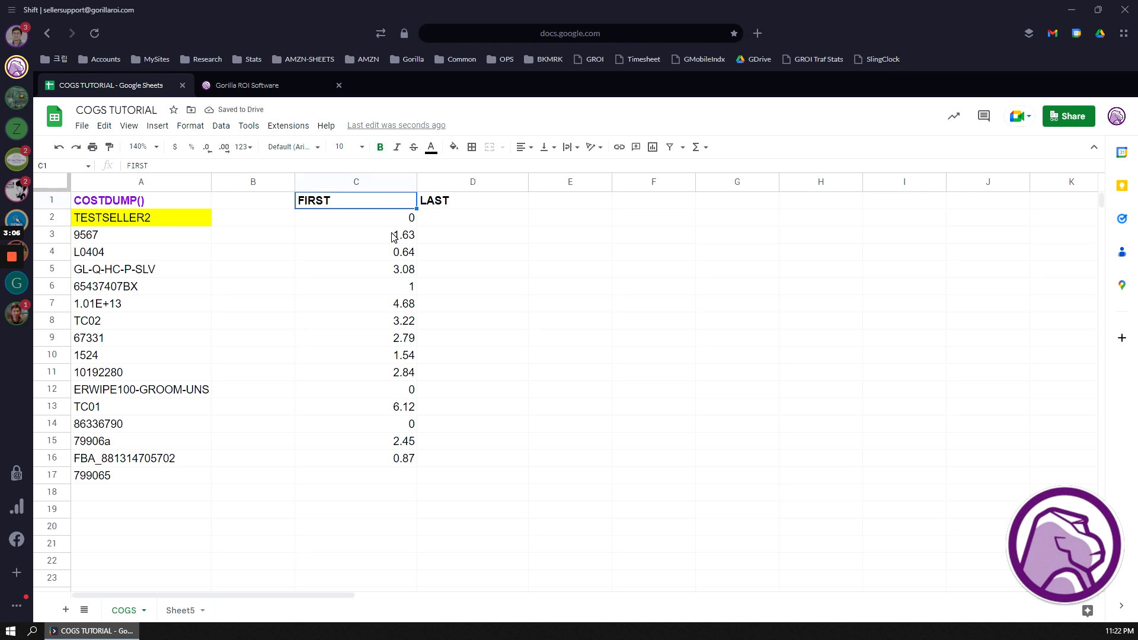
{"action": "key", "text": "ctrl+c"}
{"action": "key", "text": "Down"}
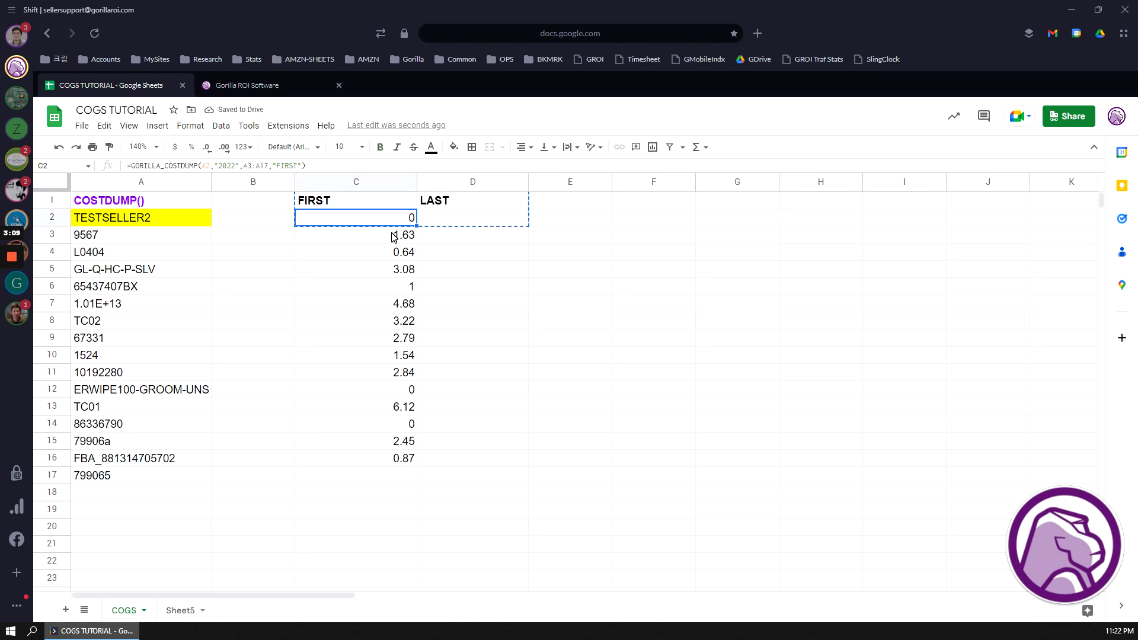
{"action": "key", "text": "ctrl+v"}
{"action": "key", "text": "Right"}
{"action": "key", "text": "Down"}
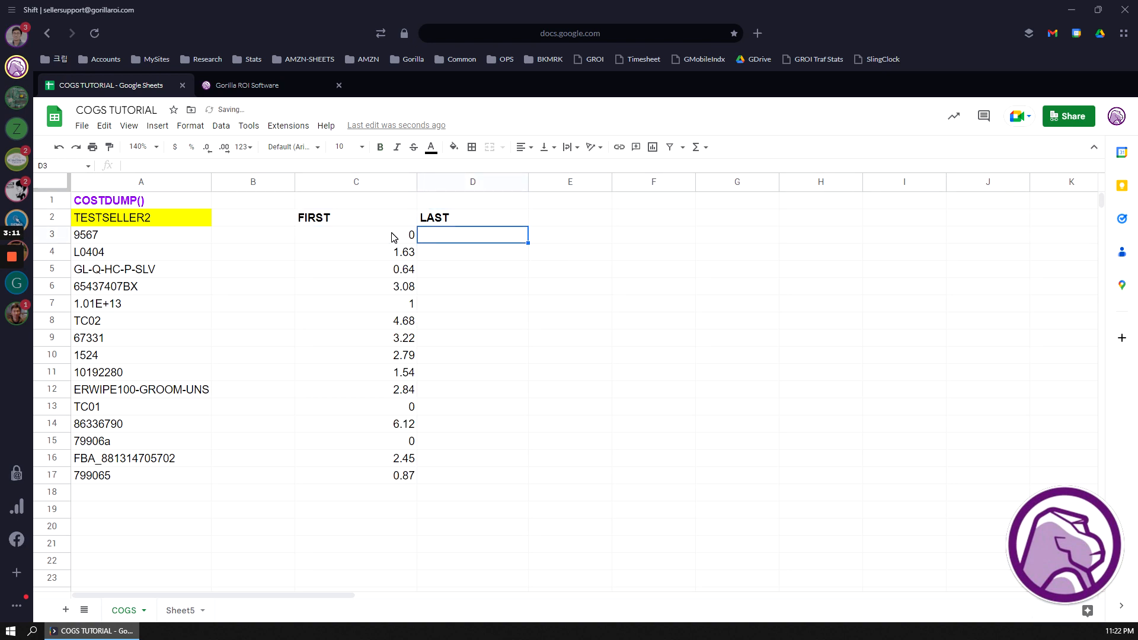
Step: Copy the C3 formula text into D3 and replace its aggregate argument with a reference to the LAST header, D2
{"action": "left_click", "coordinate": [391, 237]}
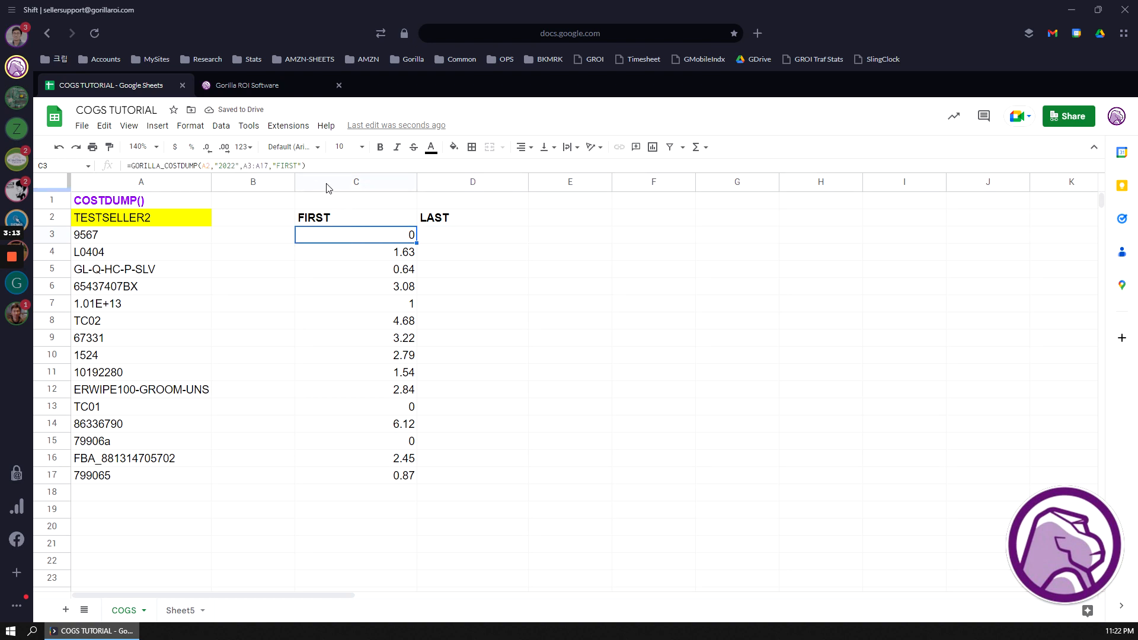
{"action": "triple_click", "coordinate": [230, 165]}
{"action": "key", "text": "ctrl+c"}
{"action": "key", "text": "Escape"}
{"action": "double_click", "coordinate": [460, 240]}
{"action": "key", "text": "ctrl+v"}
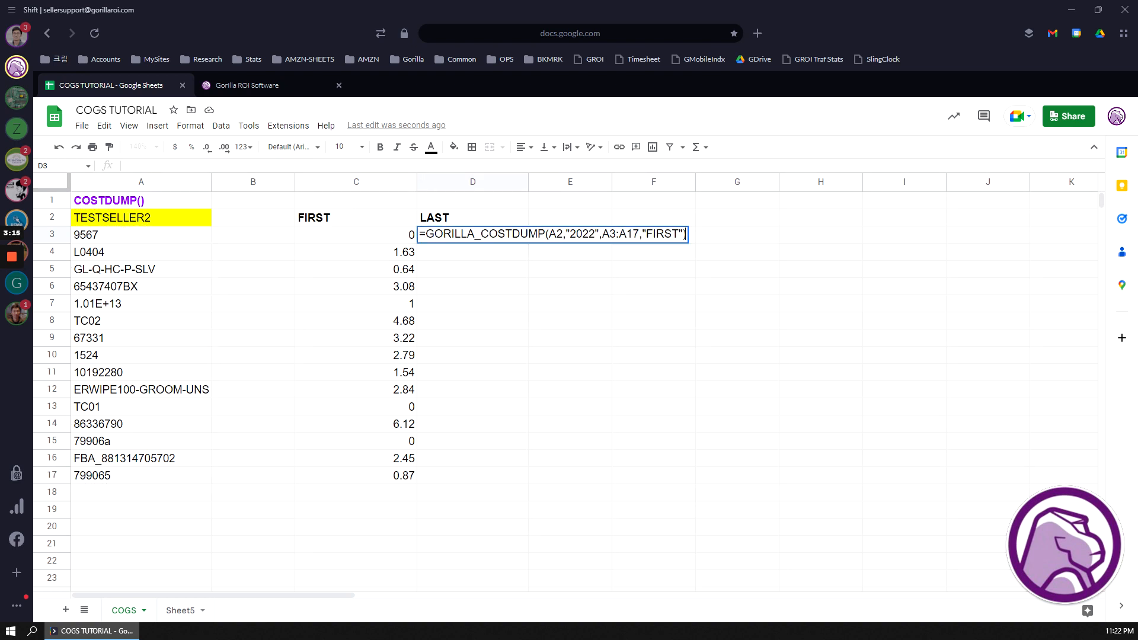
{"action": "left_click_drag", "start_coordinate": [622, 235], "coordinate": [676, 244]}
{"action": "type", "text": "D2"}
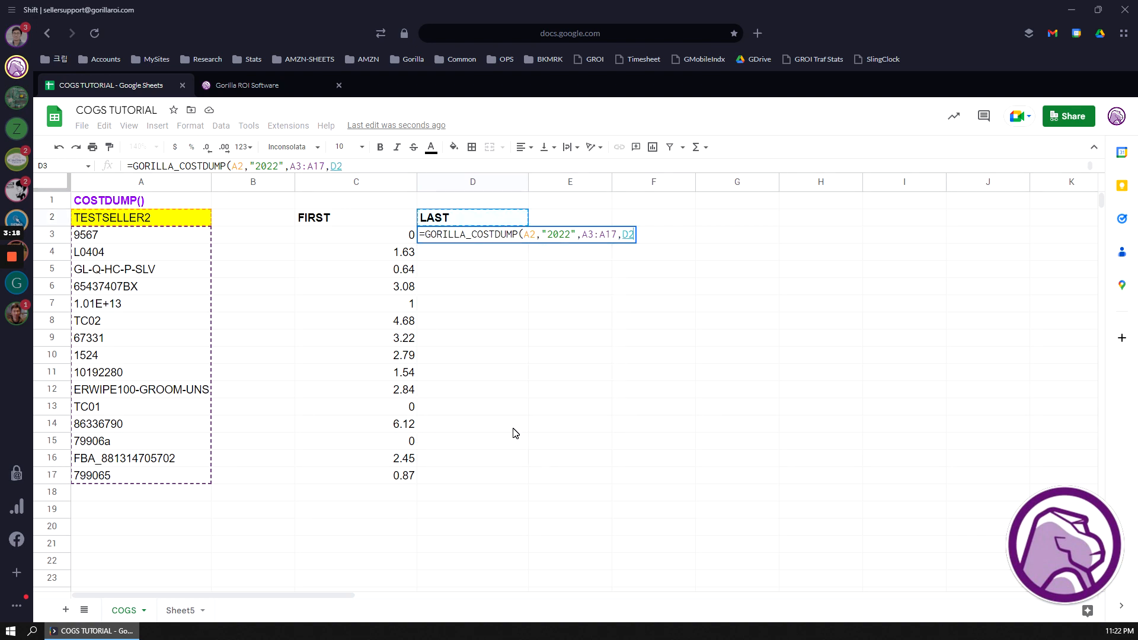
{"action": "key", "text": "Return"}
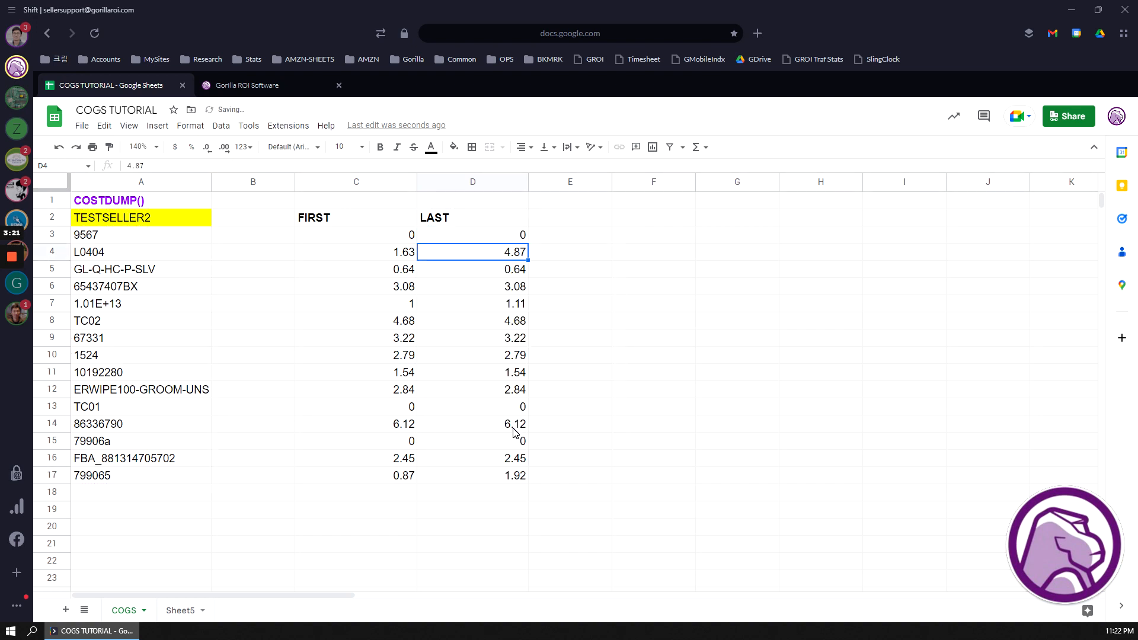
Step: Add a bold AVG header in E2
{"action": "left_click", "coordinate": [566, 227]}
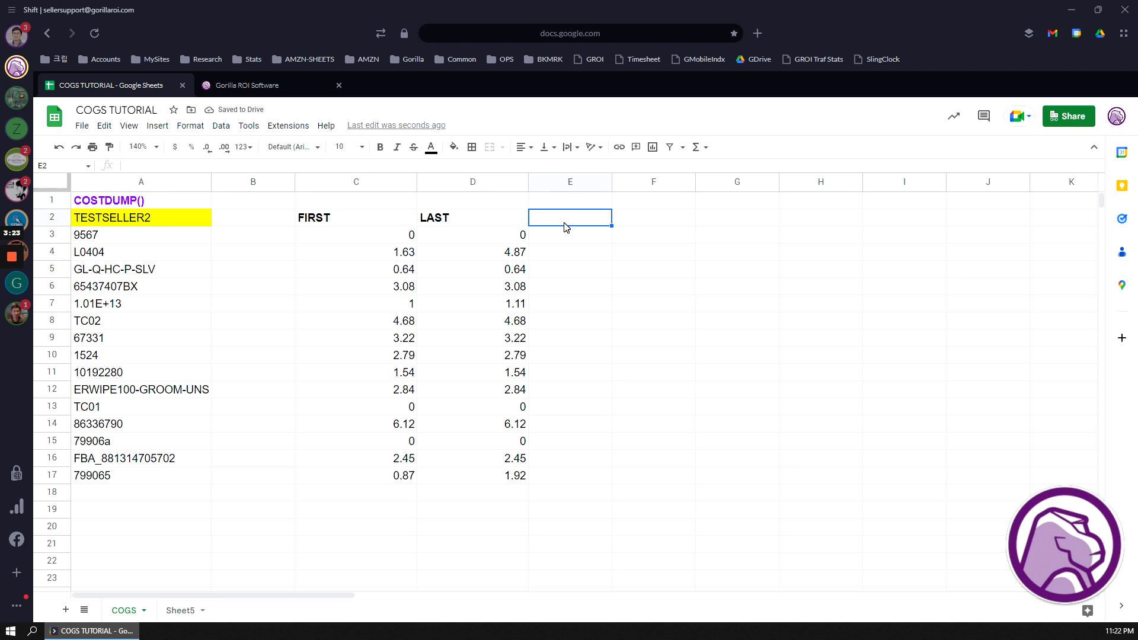
{"action": "type", "text": "AVG"}
{"action": "left_click", "coordinate": [565, 224]}
{"action": "key", "text": "ctrl+b"}
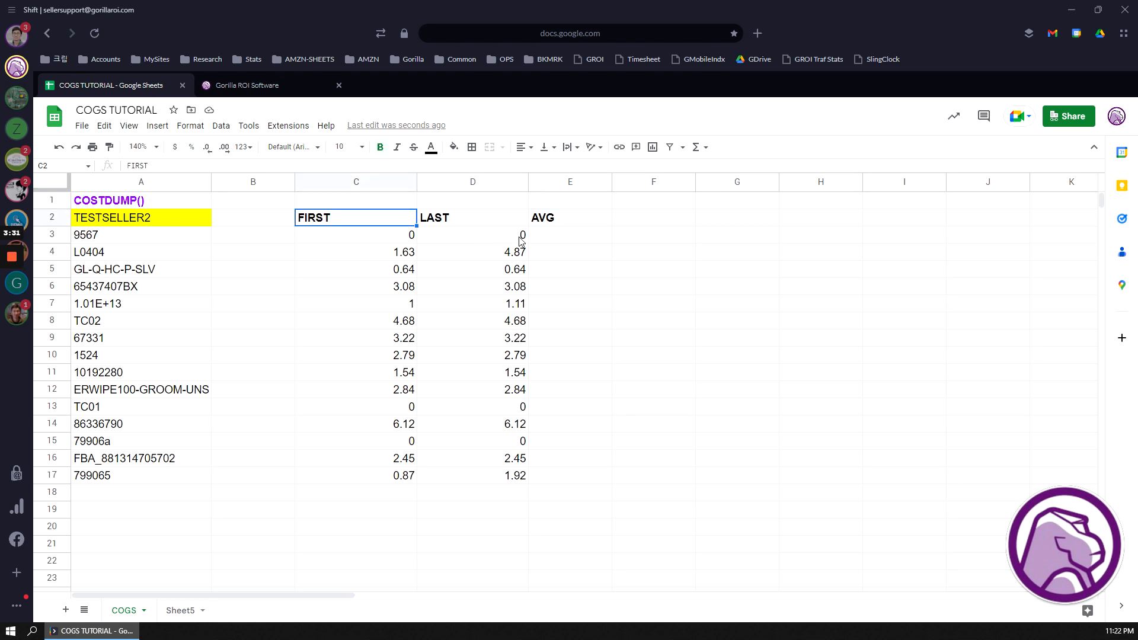
Step: Copy the D3 formula text unchanged into E3 under the AVG header
{"action": "left_click", "coordinate": [498, 236]}
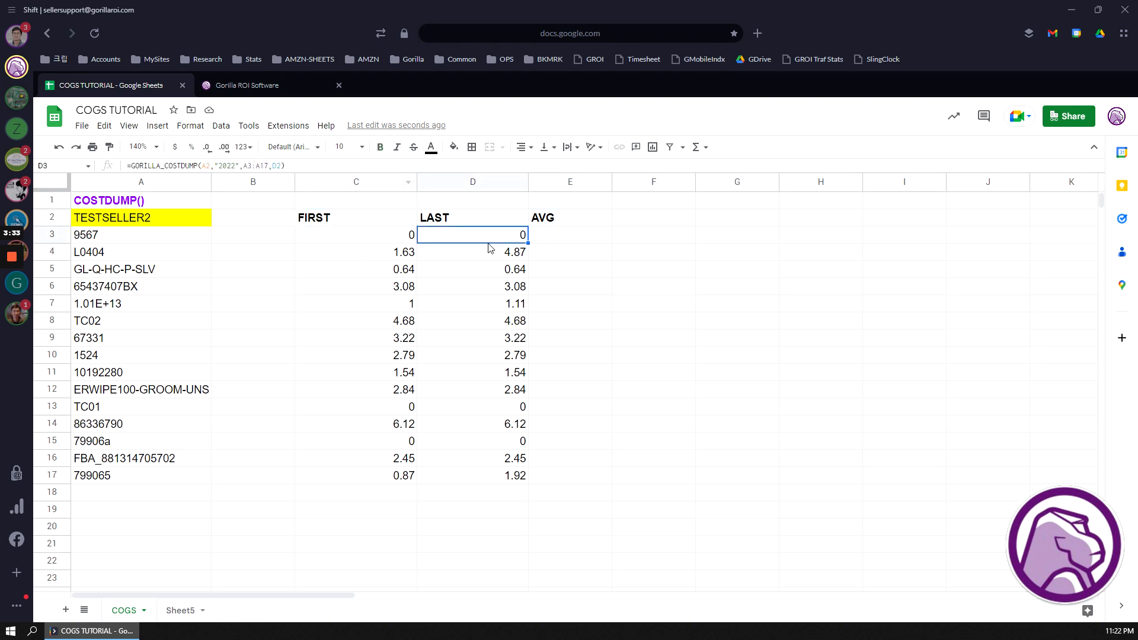
{"action": "left_click_drag", "start_coordinate": [290, 166], "coordinate": [59, 159]}
{"action": "key", "text": "Escape"}
{"action": "double_click", "coordinate": [550, 236]}
{"action": "key", "text": "ctrl+v"}
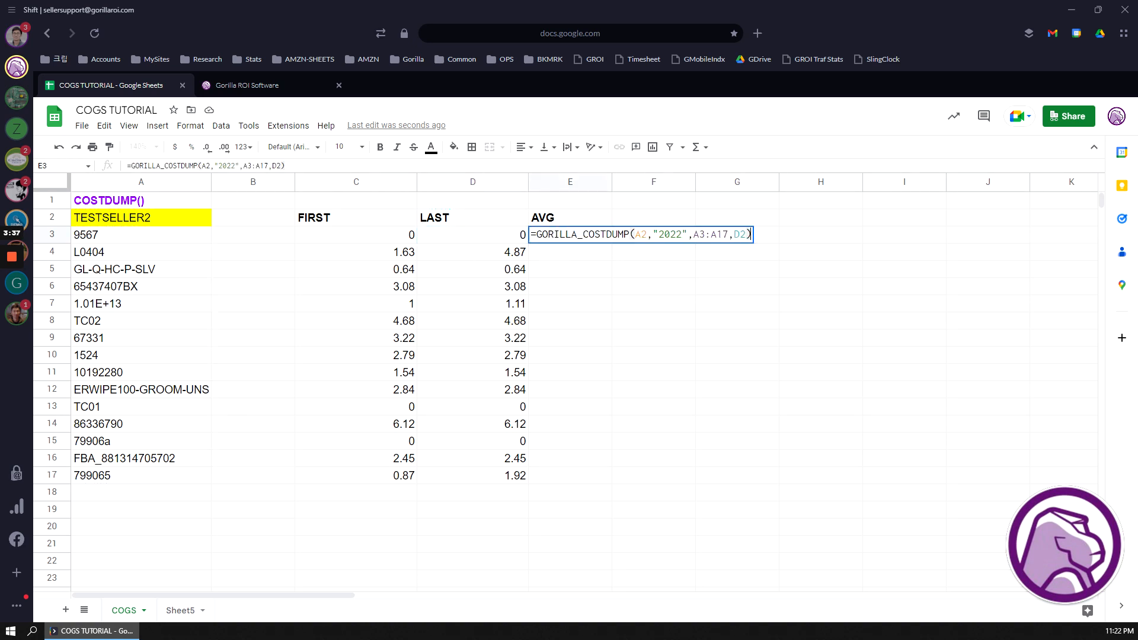
Step: Set the aggregate argument of the E3 formula to E2 and compare the FIRST, LAST and AVG columns
{"action": "left_click", "coordinate": [681, 235]}
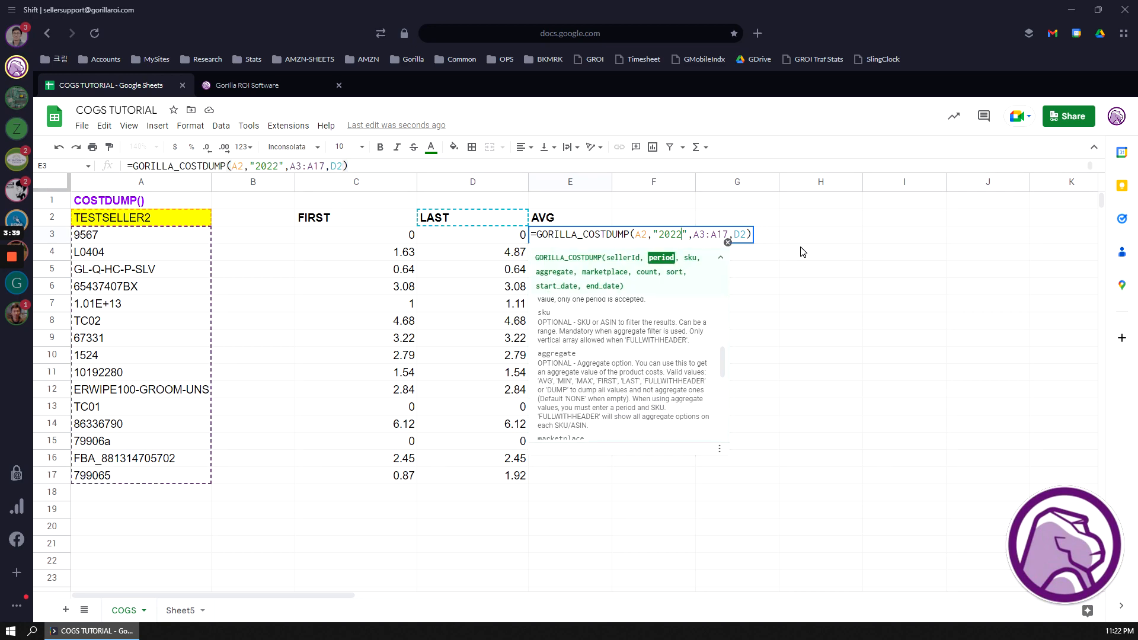
{"action": "key", "text": "End"}
{"action": "key", "text": "Left"}
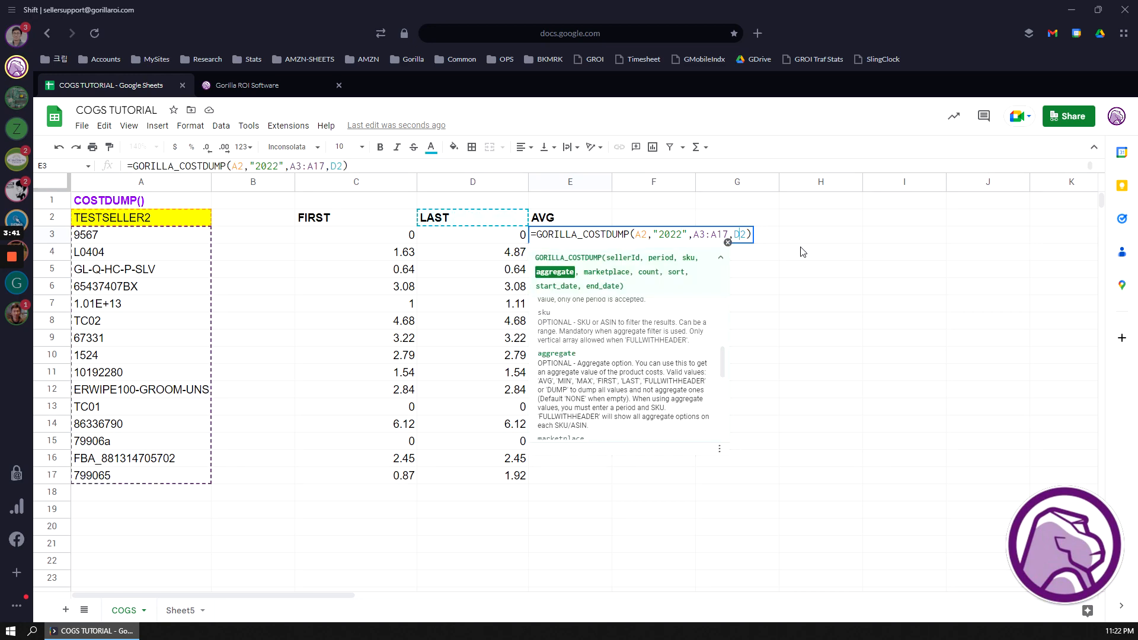
{"action": "key", "text": "BackSpace"}
{"action": "key", "text": "BackSpace"}
{"action": "type", "text": "E2"}
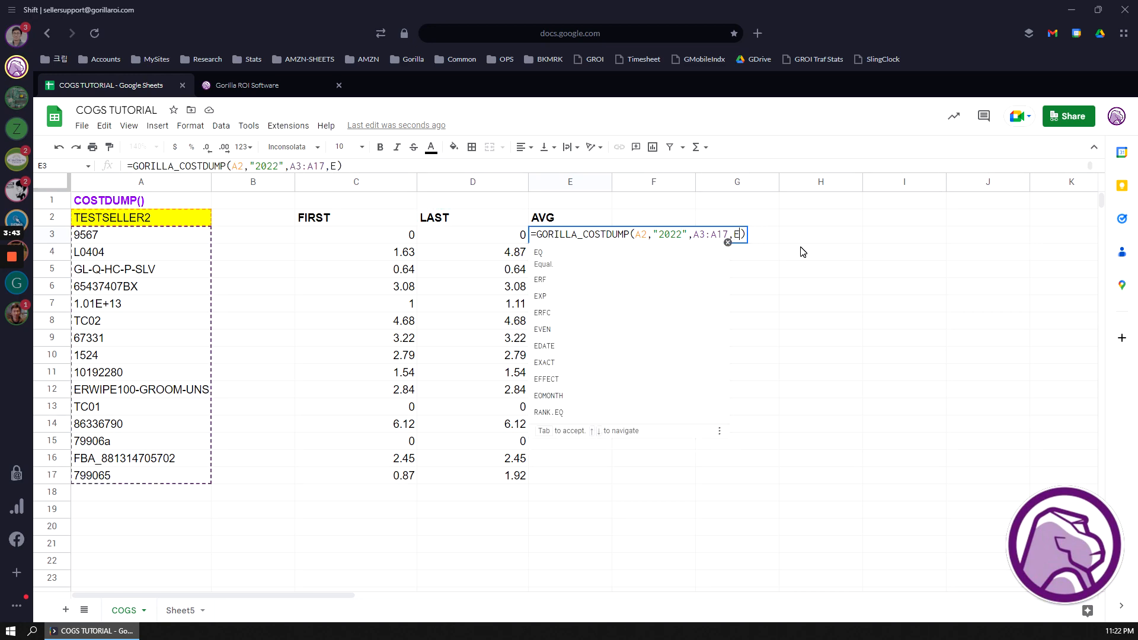
{"action": "key", "text": "Return"}
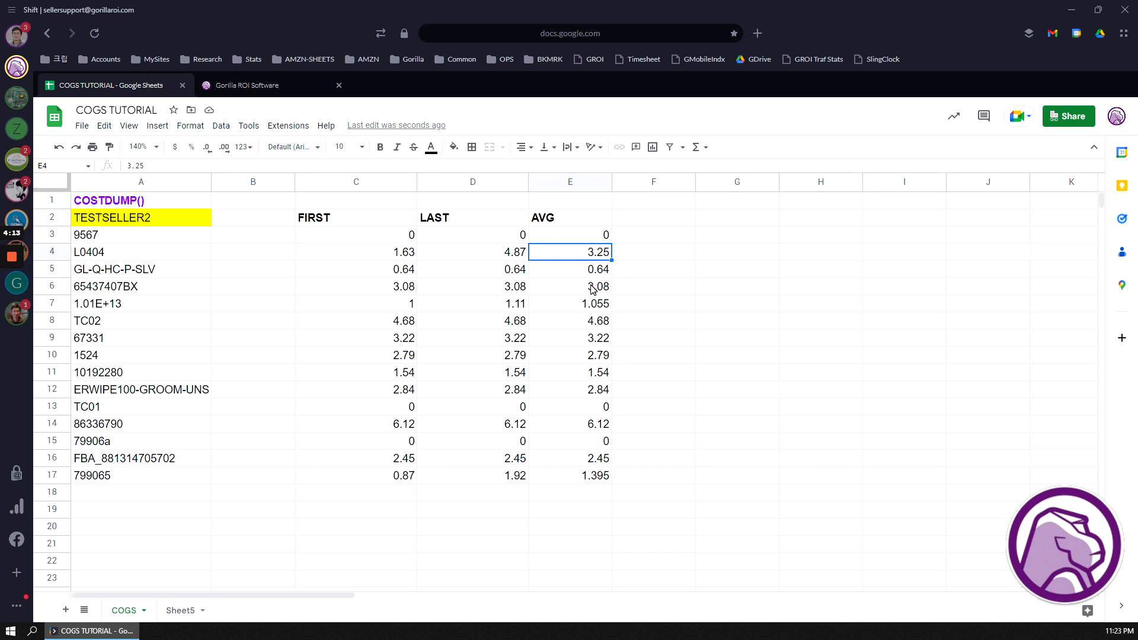
{"action": "left_click", "coordinate": [594, 304]}
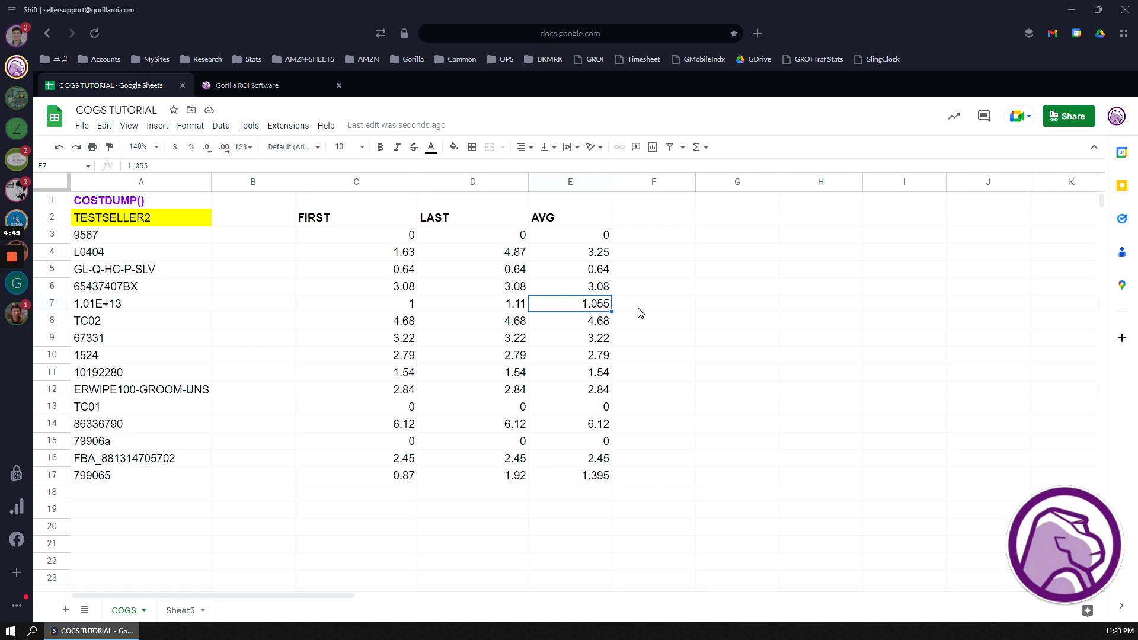
{"action": "left_click_drag", "start_coordinate": [389, 227], "coordinate": [584, 229]}
Step: Try adding an empty marketplace and a count of 5000 to the E3 formula, reviewing the help for the remaining arguments
{"action": "double_click", "coordinate": [590, 237]}
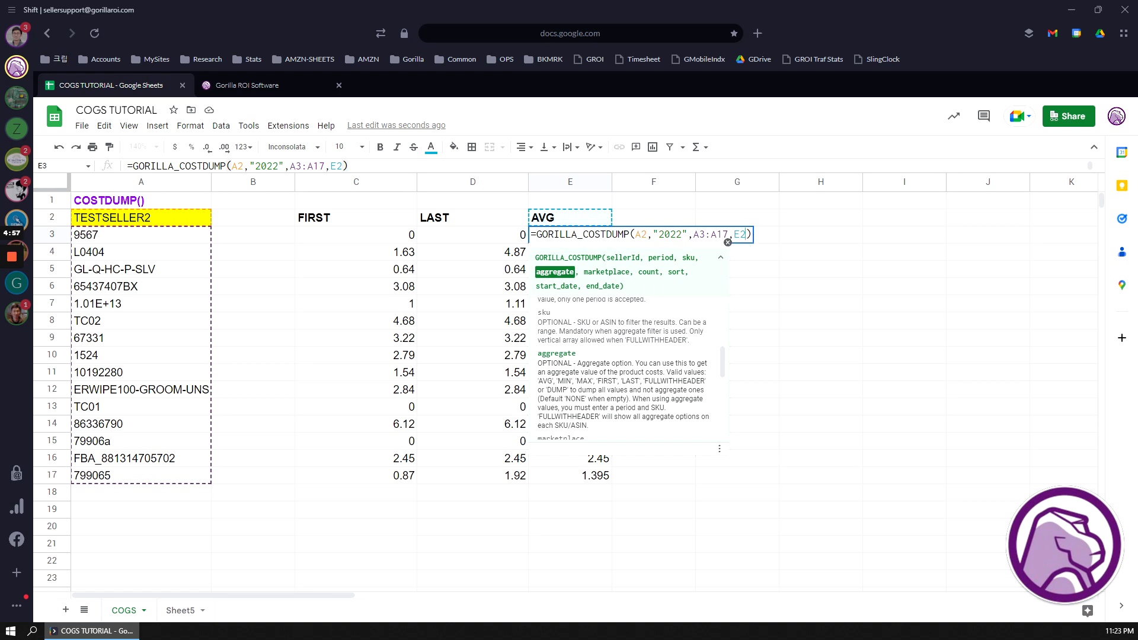
{"action": "type", "text": ", "}
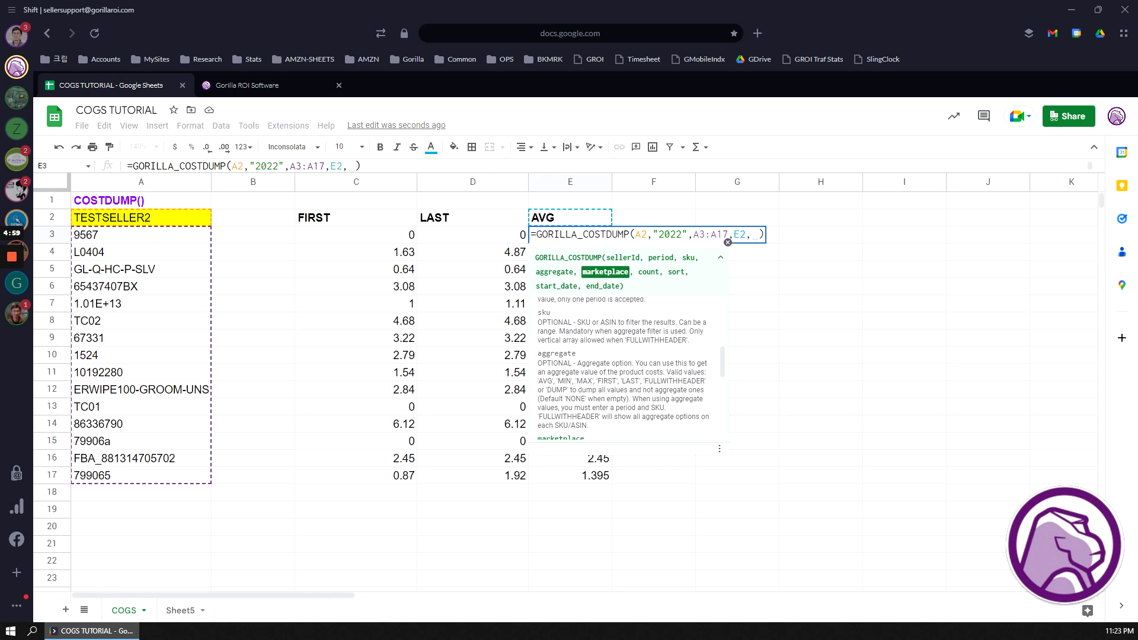
{"action": "type", "text": ","}
{"action": "scroll", "coordinate": [625, 367], "scroll_direction": "down", "scroll_amount": 4}
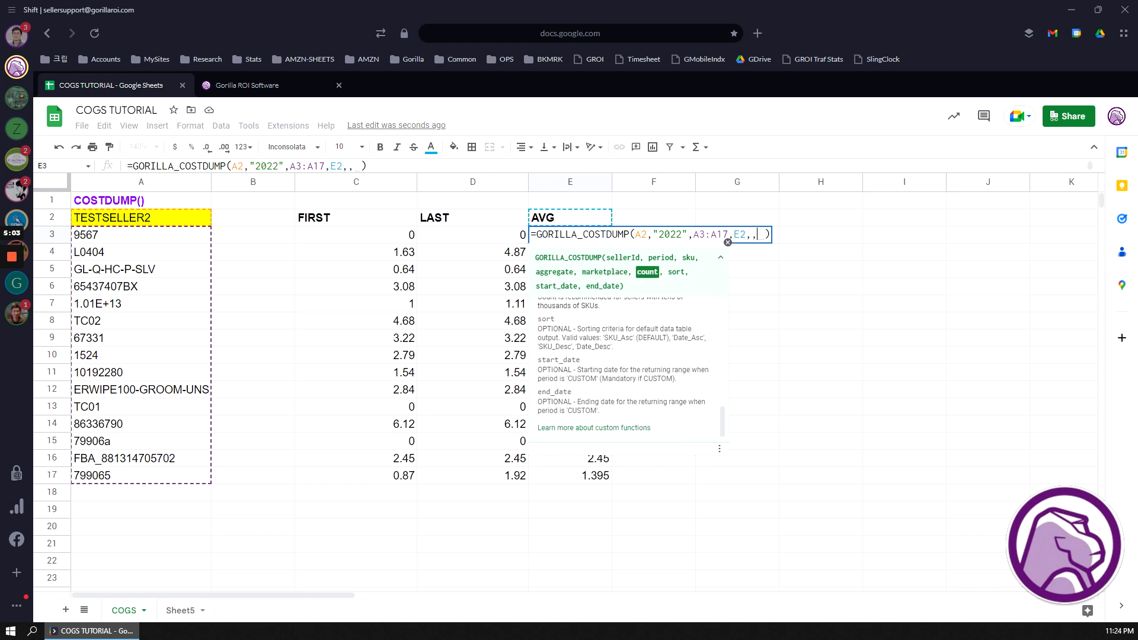
{"action": "scroll", "coordinate": [653, 378], "scroll_direction": "up", "scroll_amount": 1}
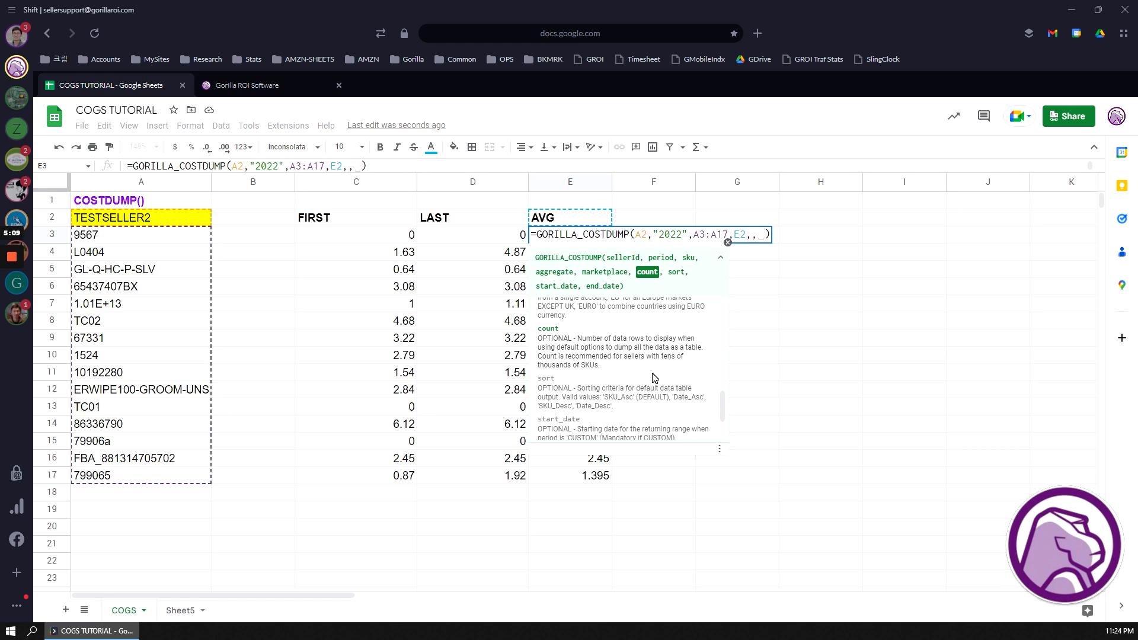
{"action": "type", "text": "5000"}
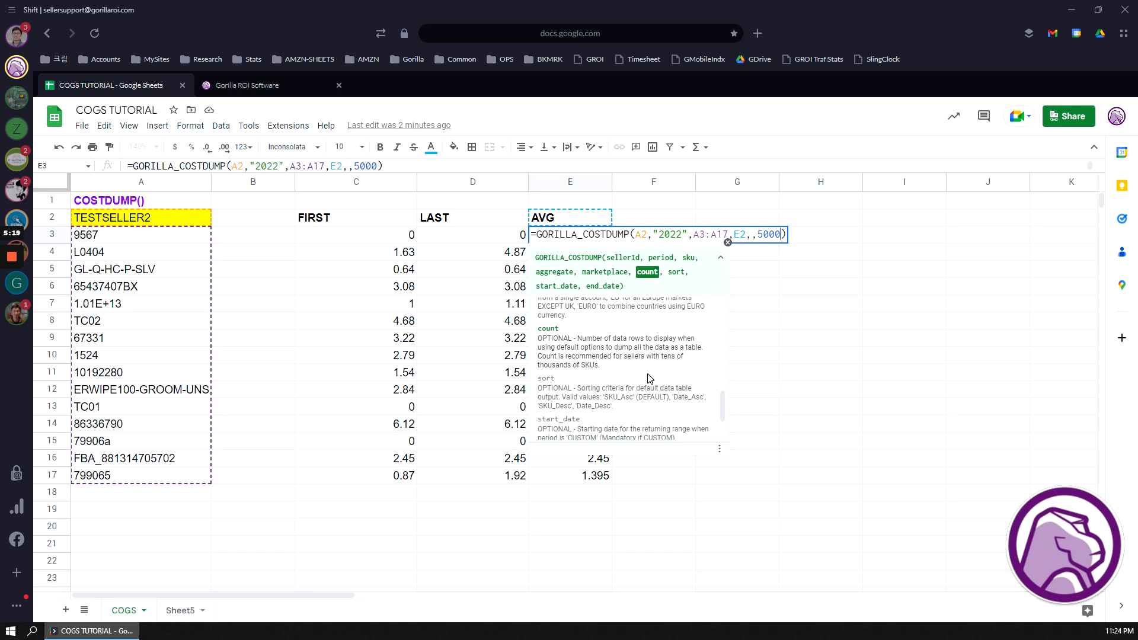
{"action": "type", "text": ","}
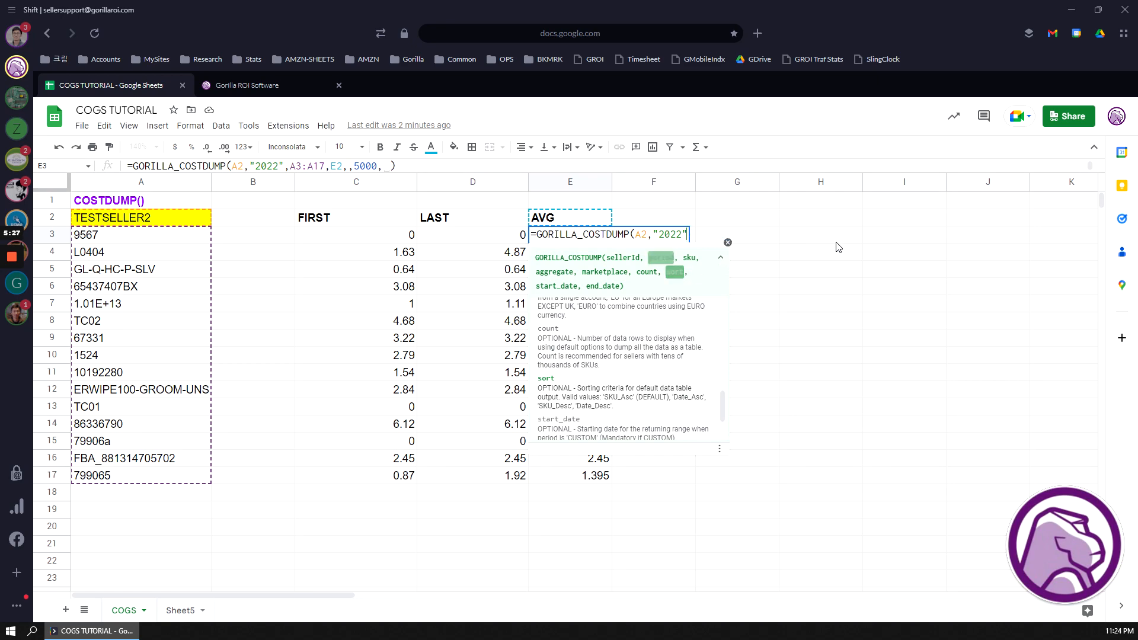
Step: Reduce the E3 formula to the seller ID A2 and period "2022", and look over the listed cost records
{"action": "key", "text": "Return"}
{"action": "left_click", "coordinate": [552, 219]}
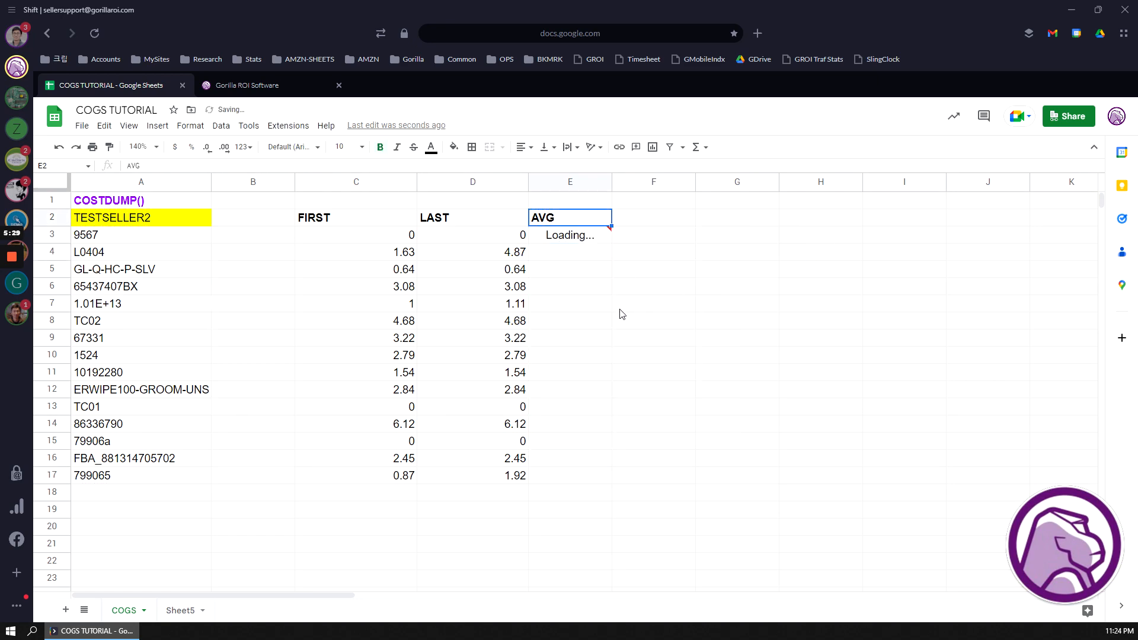
{"action": "left_click_drag", "start_coordinate": [585, 239], "coordinate": [982, 579]}
{"action": "left_click", "coordinate": [764, 449]}
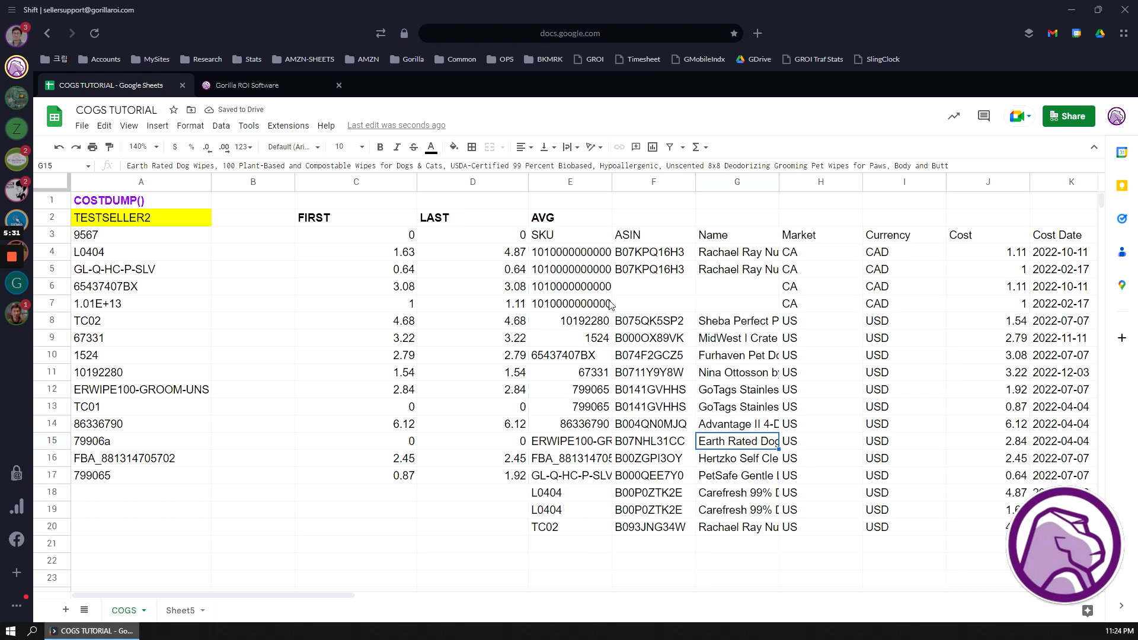
Step: Extend the E3 cost dump formula past period "2022" with empty SKU, aggregate, marketplace and count arguments
{"action": "left_click_drag", "start_coordinate": [580, 240], "coordinate": [574, 508]}
{"action": "left_click", "coordinate": [579, 237]}
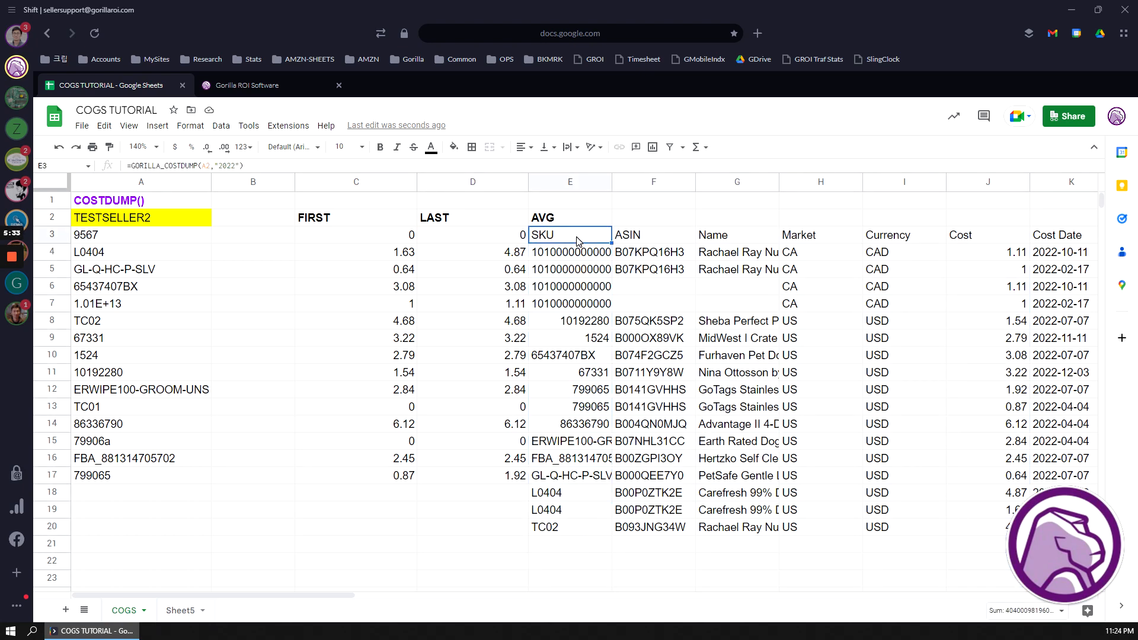
{"action": "double_click", "coordinate": [580, 237]}
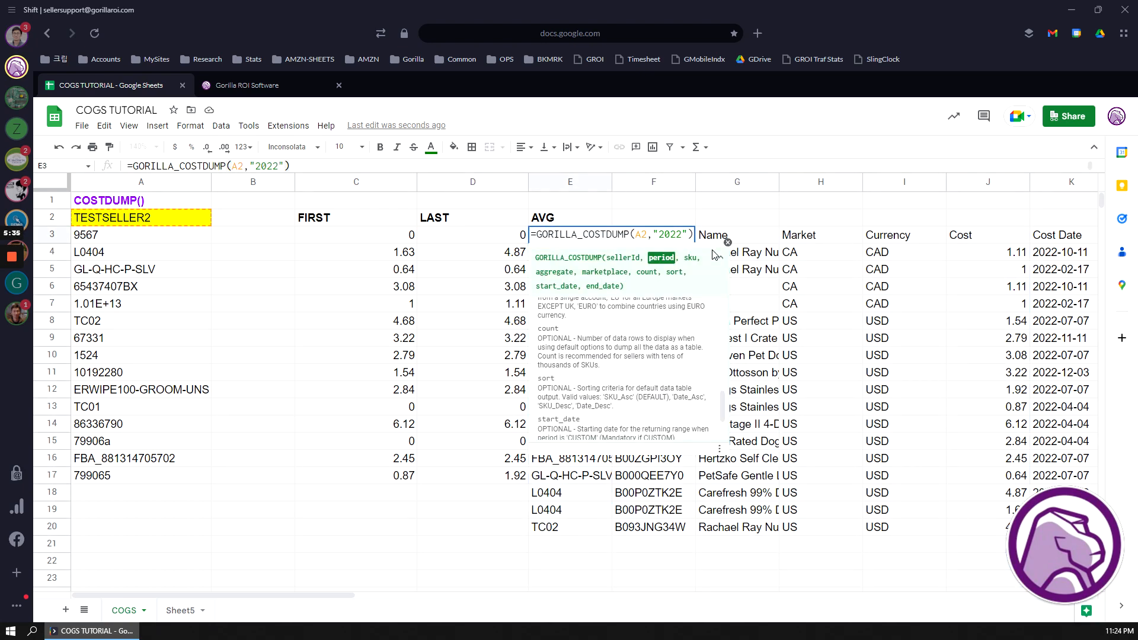
{"action": "type", "text": ",,,, "}
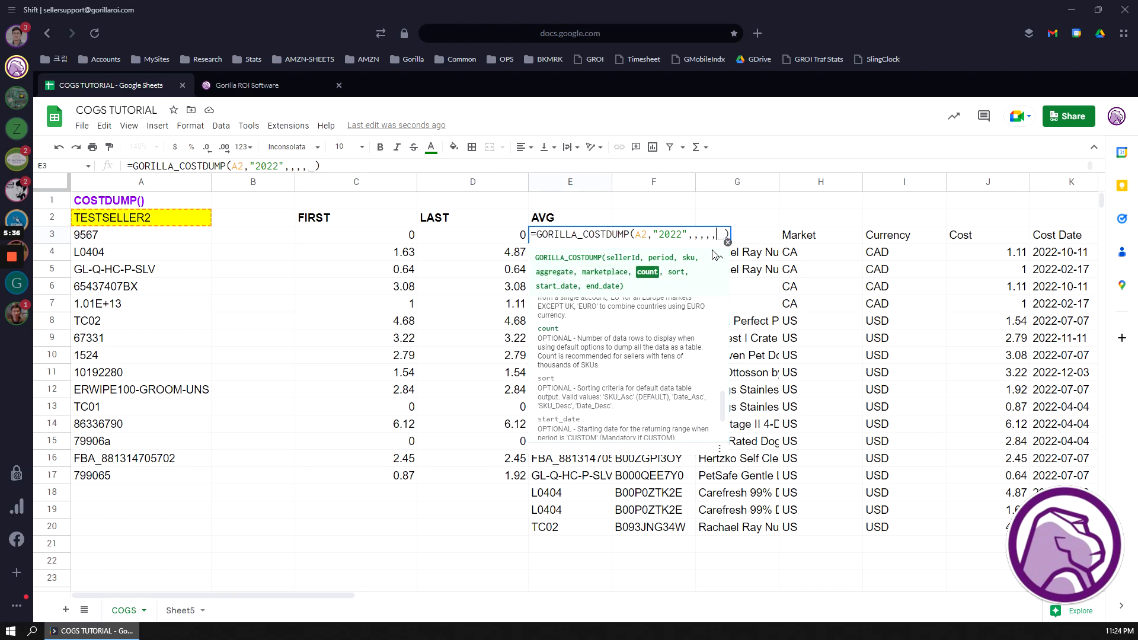
{"action": "type", "text": ","}
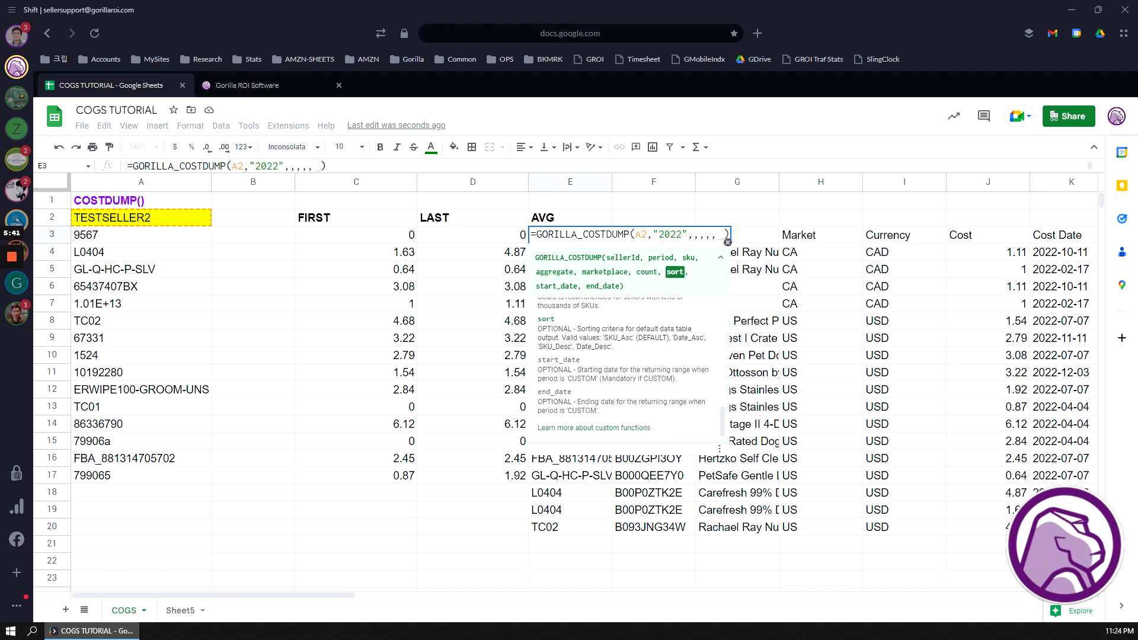
Step: Set the sort argument of the E3 formula to "Date_Asc" and apply the formula
{"action": "left_click_drag", "start_coordinate": [673, 337], "coordinate": [704, 338]}
{"action": "key", "text": "ctrl+c"}
{"action": "left_click", "coordinate": [719, 231]}
{"action": "type", "text": "\""}
{"action": "key", "text": "ctrl+v"}
{"action": "type", "text": "\""}
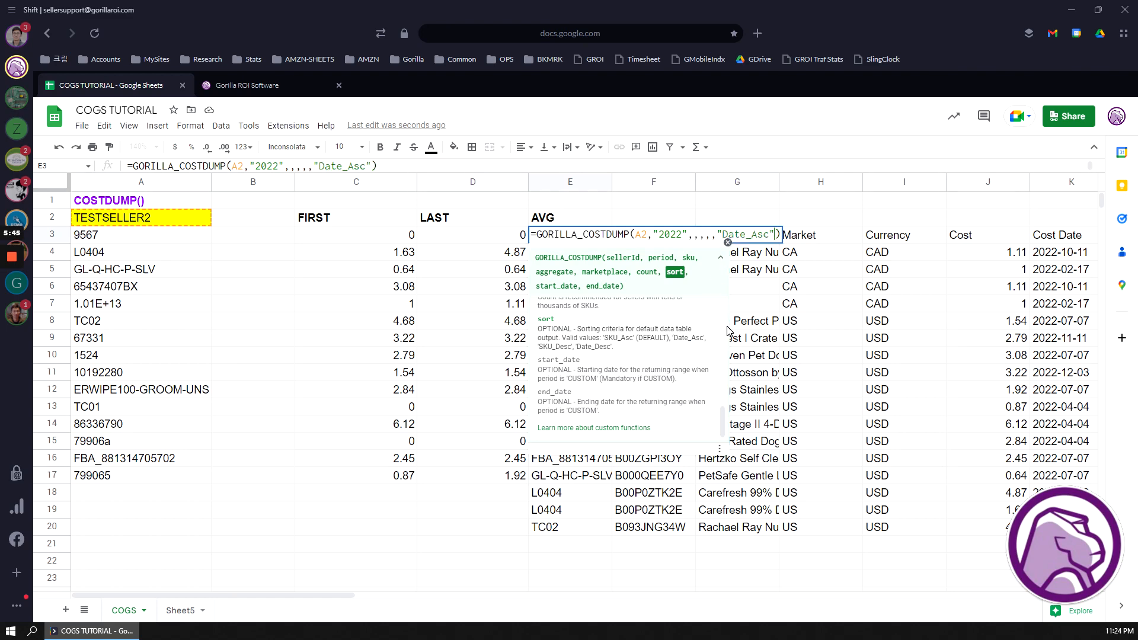
{"action": "key", "text": "Return"}
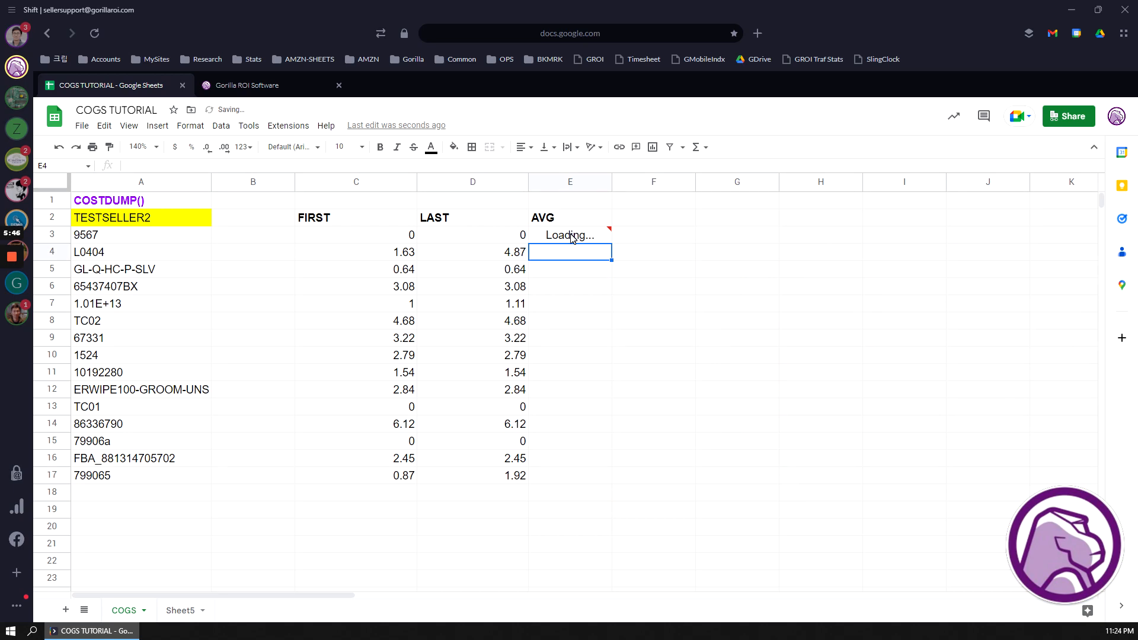
Step: Examine the order of the Cost Date column, K3:K20, in the listed cost records
{"action": "left_click_drag", "start_coordinate": [318, 589], "coordinate": [423, 589]}
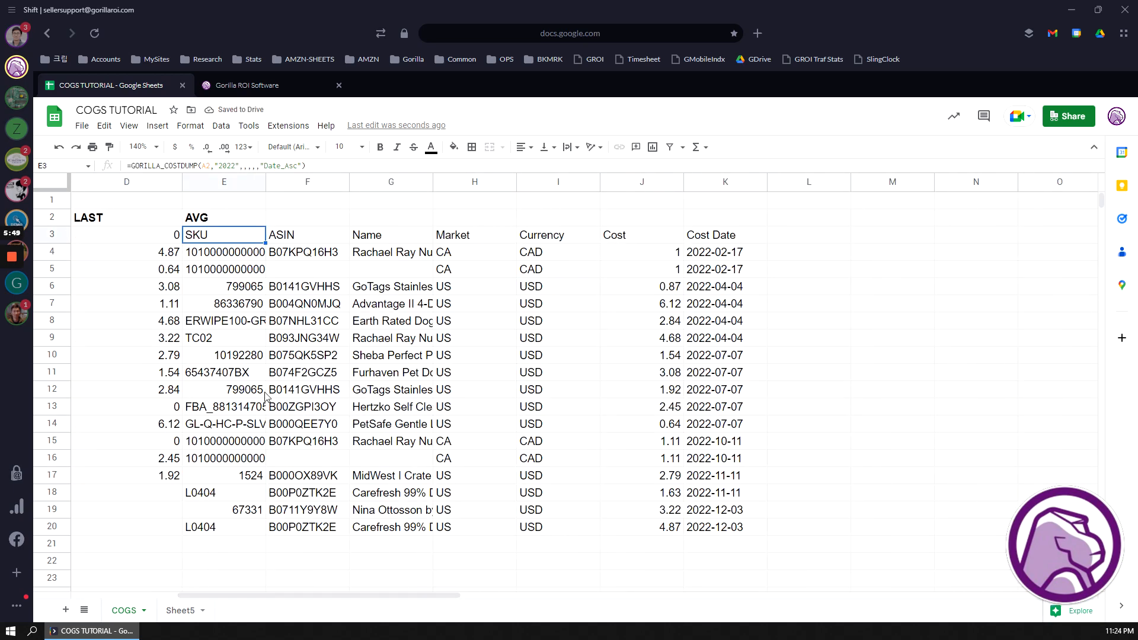
{"action": "left_click_drag", "start_coordinate": [730, 236], "coordinate": [708, 527]}
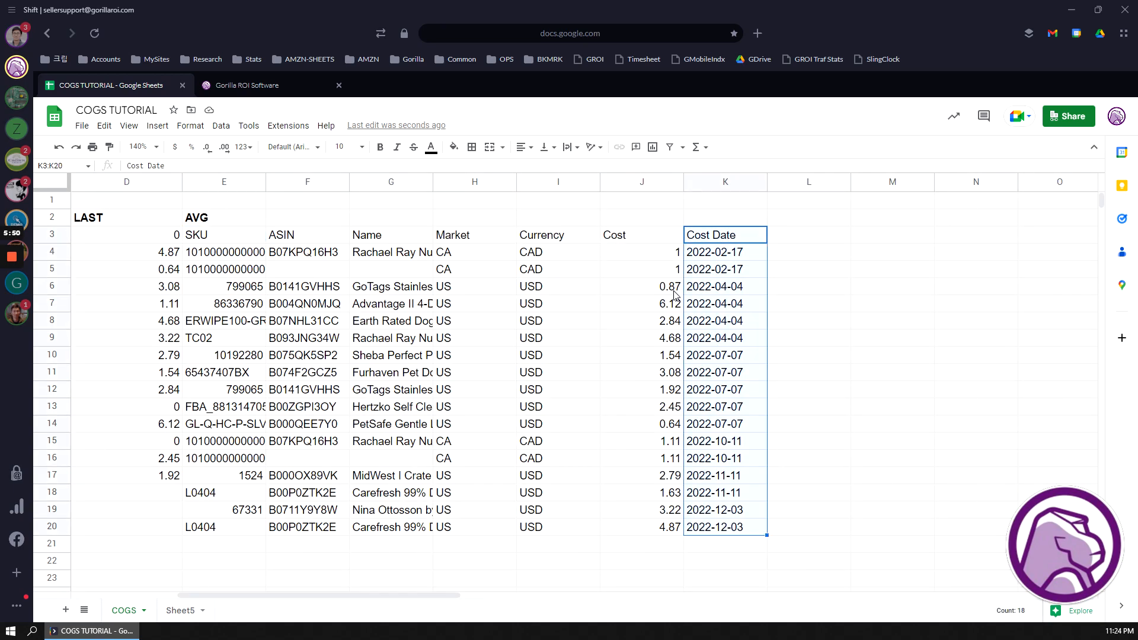
{"action": "left_click", "coordinate": [733, 258]}
{"action": "left_click", "coordinate": [232, 240]}
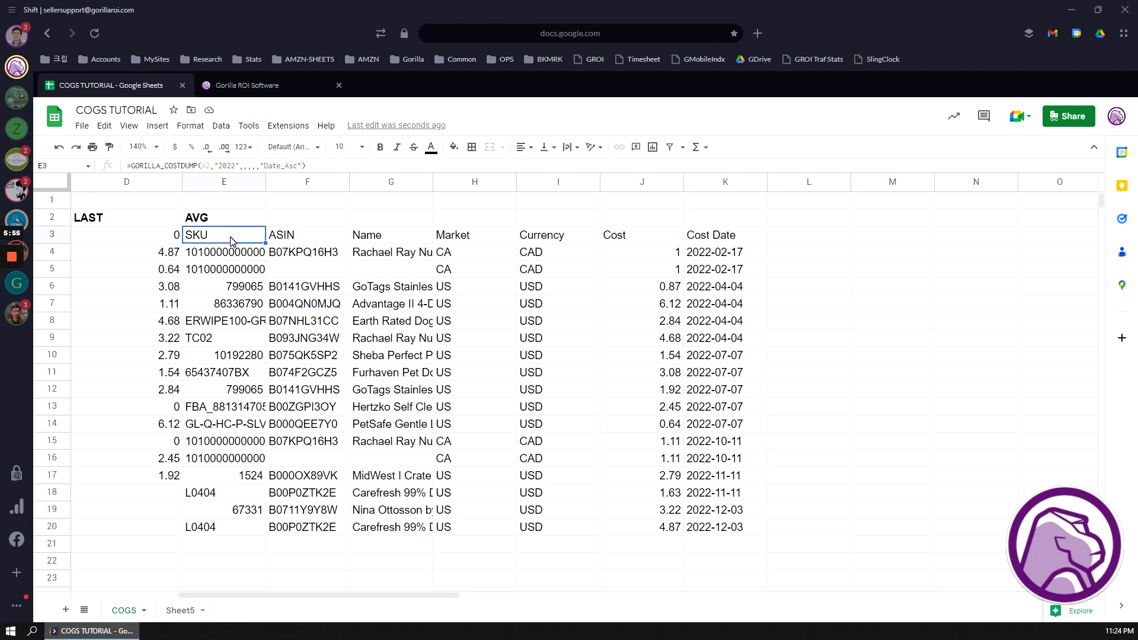
{"action": "left_click_drag", "start_coordinate": [364, 595], "coordinate": [254, 594]}
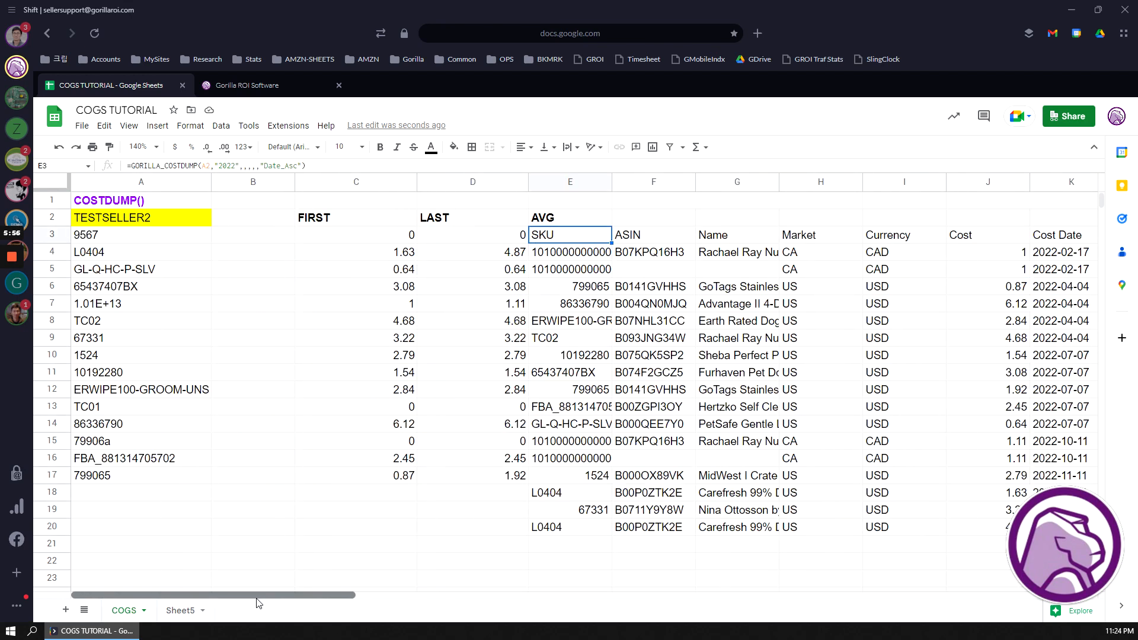
Step: Review the argument list of the E3 formula, pointing out the aggregate argument, and leave the formula without editing it
{"action": "left_click", "coordinate": [372, 223]}
{"action": "left_click", "coordinate": [558, 240]}
{"action": "double_click", "coordinate": [560, 237]}
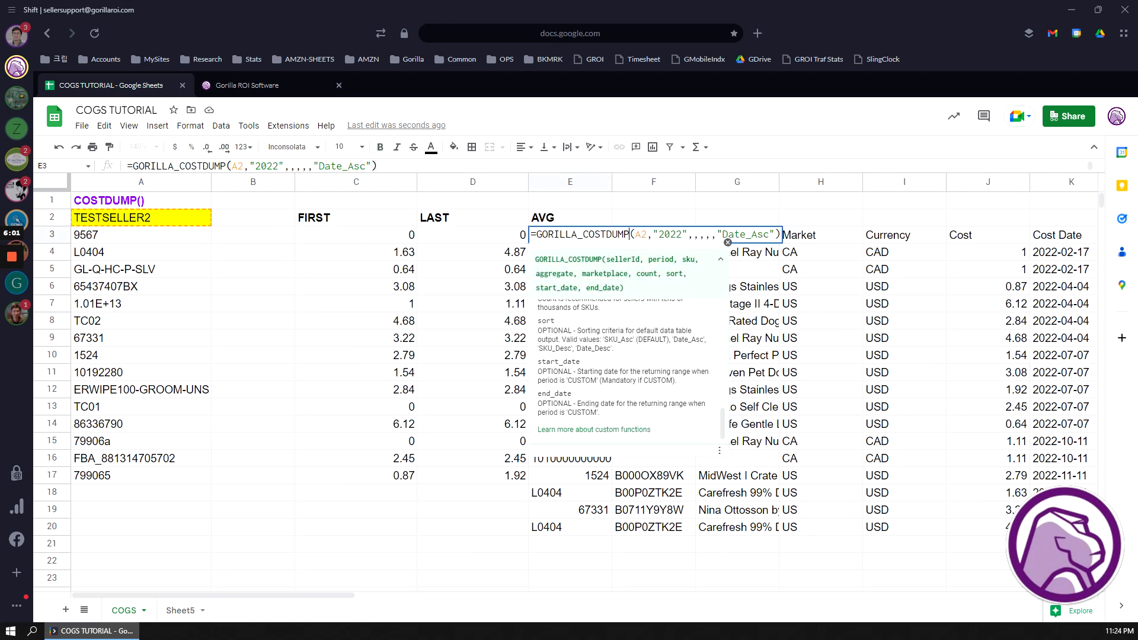
{"action": "double_click", "coordinate": [552, 273]}
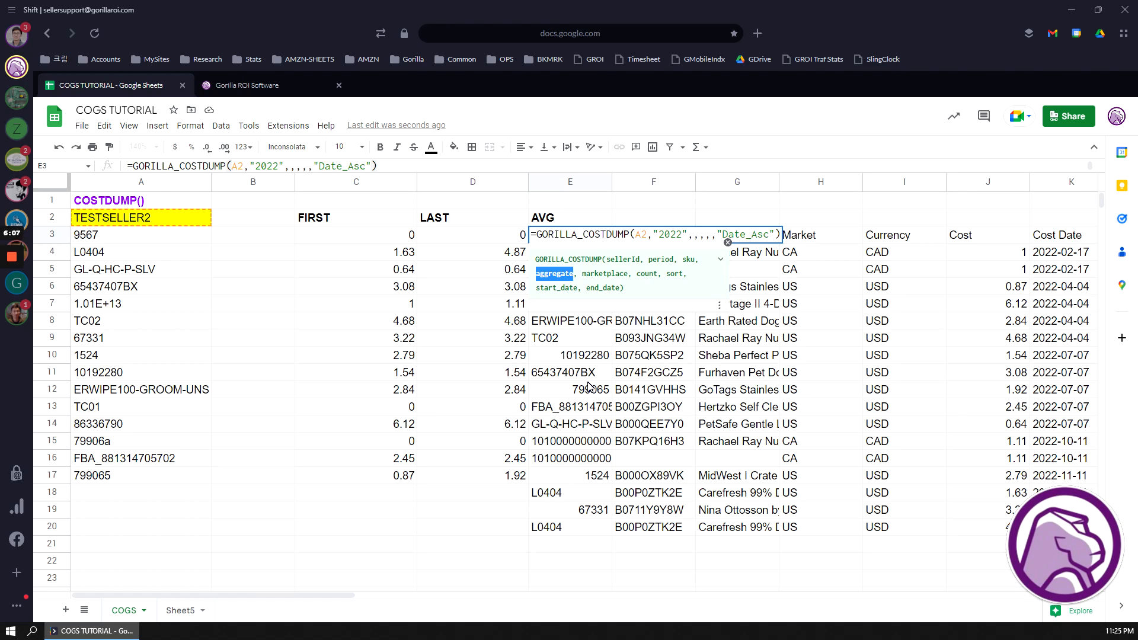
{"action": "key", "text": "Escape"}
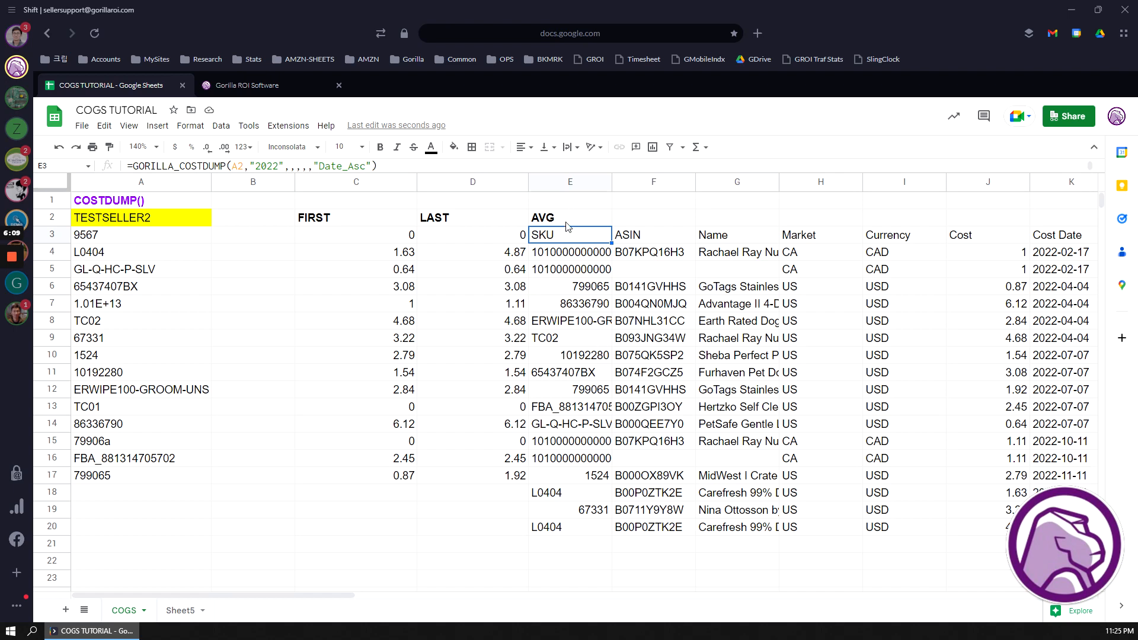